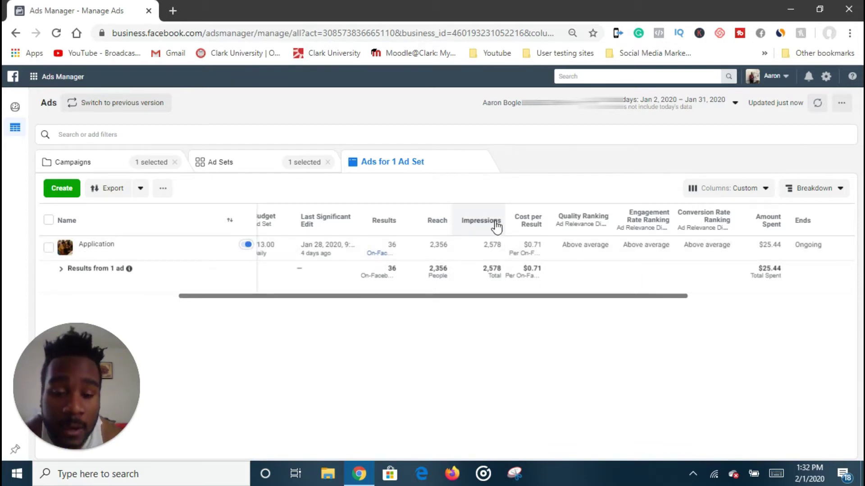
Review the Application ad's performance columns, including results, reach, impressions, cost per result, relevance rankings, amount spent and frequency
mouse_move(482, 236)
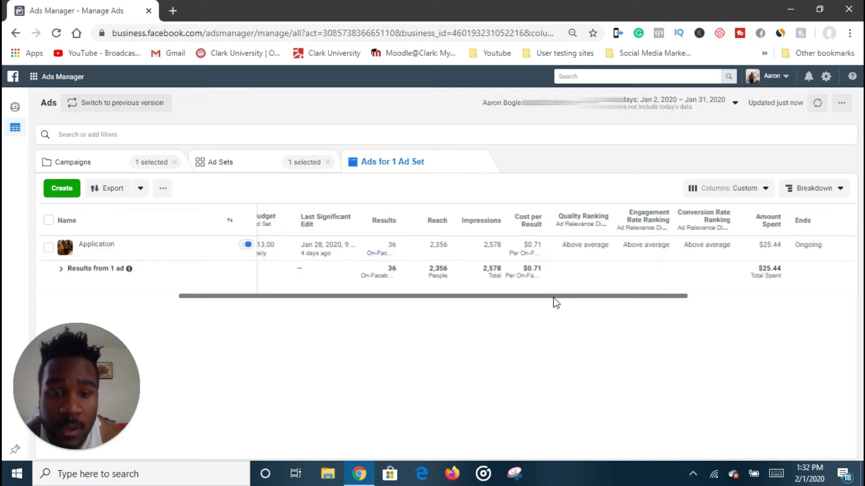
scroll(554, 303, "right", 3)
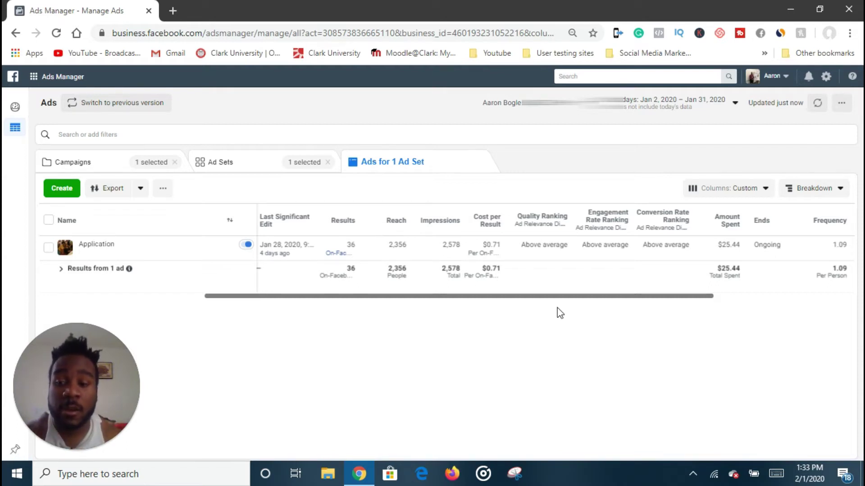
left_click_drag(545, 298, 376, 282)
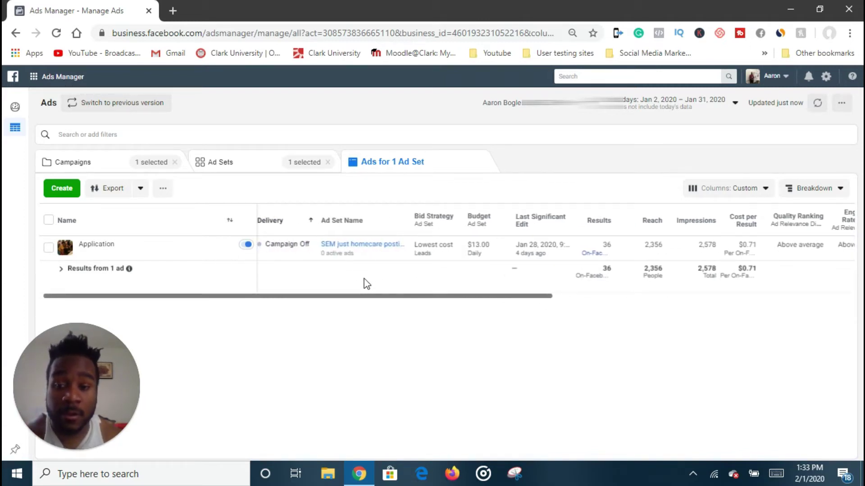
left_click_drag(336, 297, 371, 298)
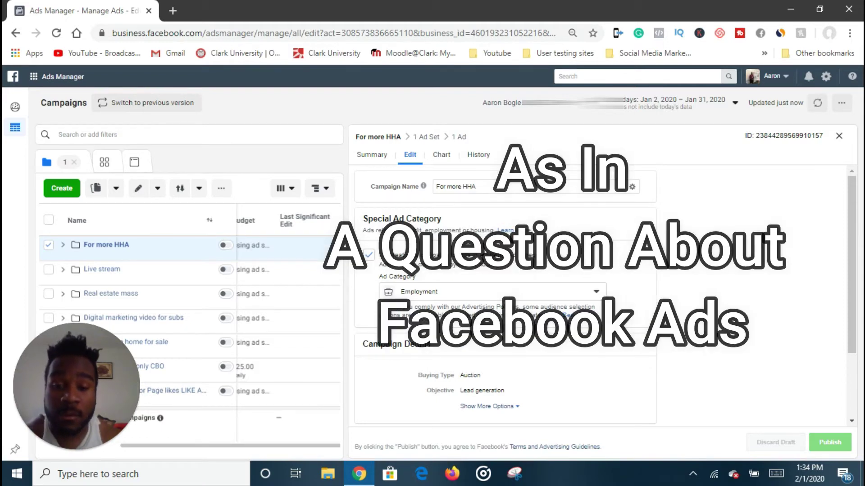
Examine the Special Ad Category section of the For more HHA campaign and view the available ad category choices
scroll(504, 289, "down", 2)
scroll(504, 289, "up", 2)
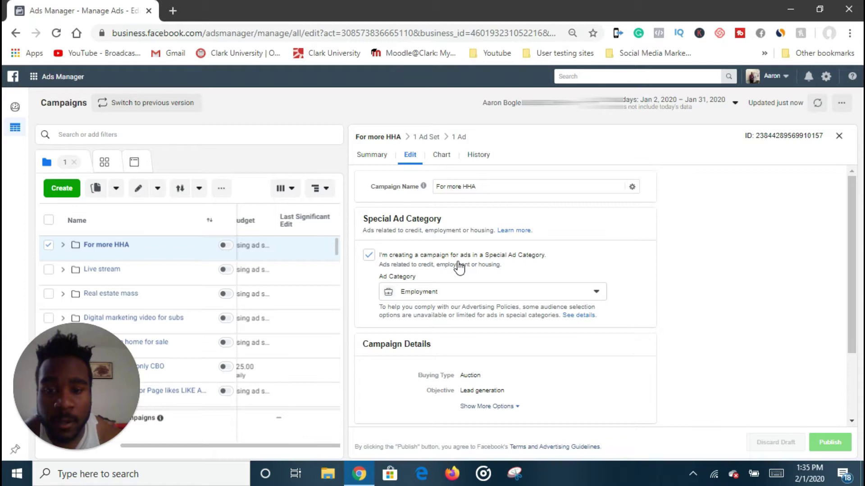
scroll(458, 267, "down", 1)
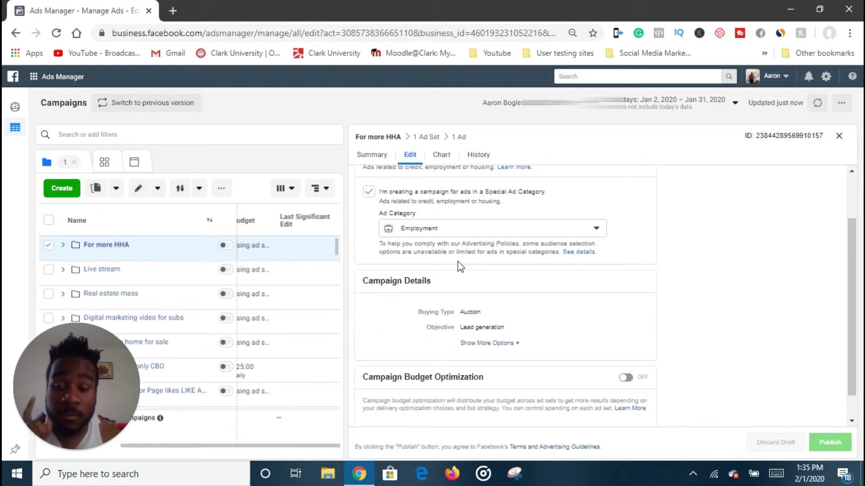
scroll(458, 264, "up", 1)
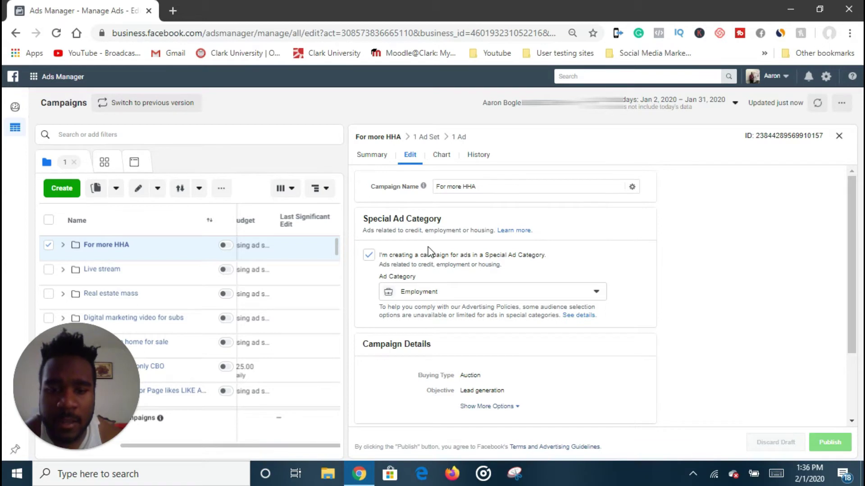
scroll(430, 248, "down", 1)
scroll(446, 252, "up", 1)
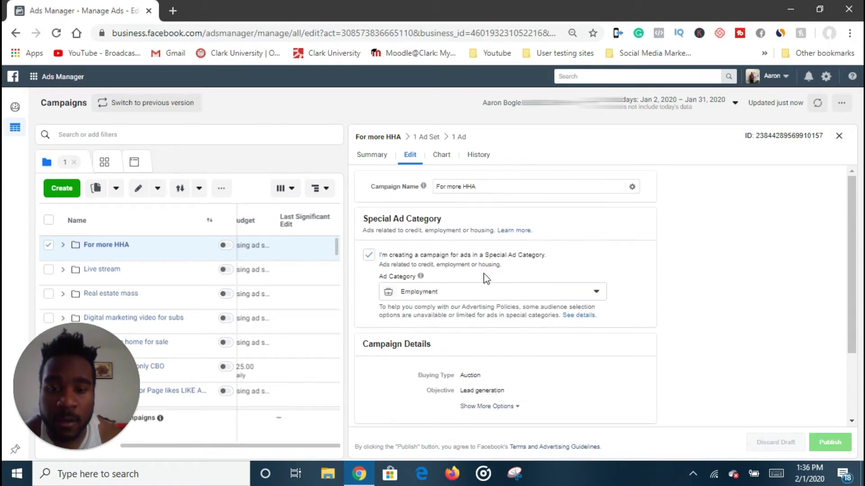
left_click(491, 292)
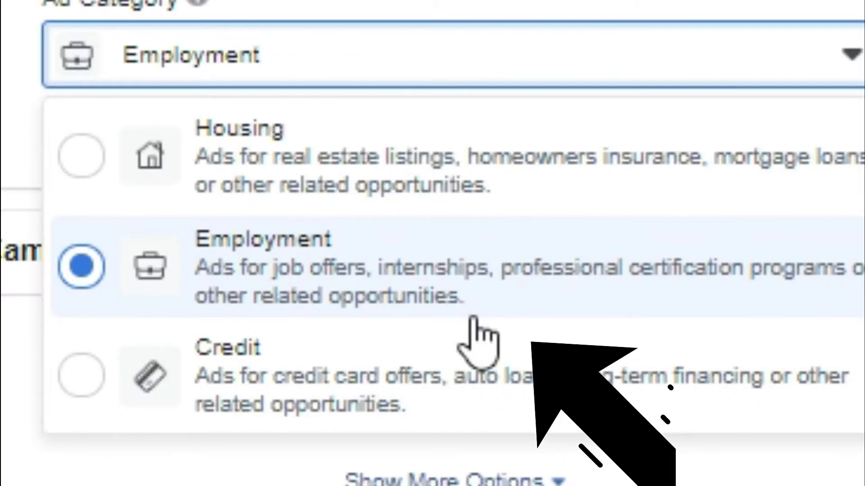
left_click(663, 303)
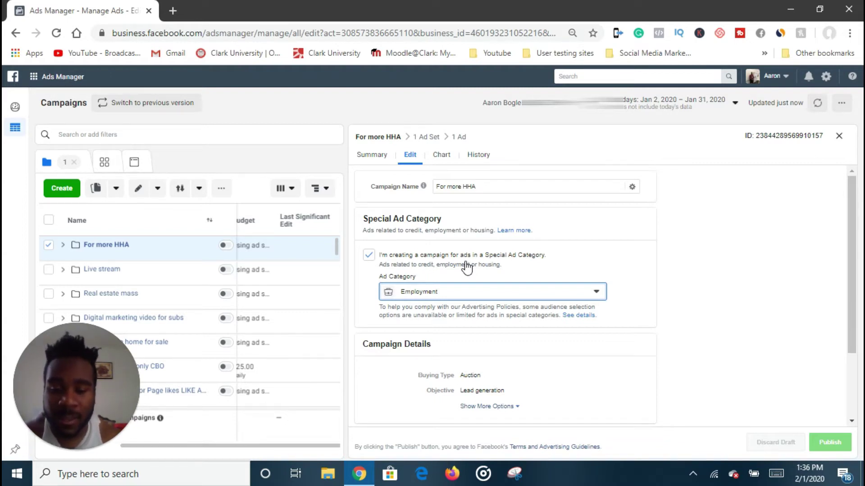
Expand the additional options in Campaign Details and read the explanation of the campaign spending limit
scroll(467, 266, "down", 2)
scroll(467, 265, "up", 2)
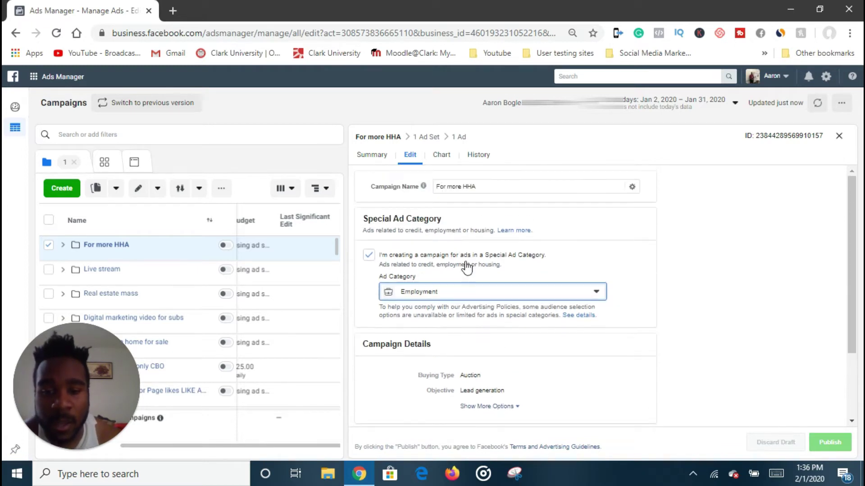
scroll(396, 232, "down", 2)
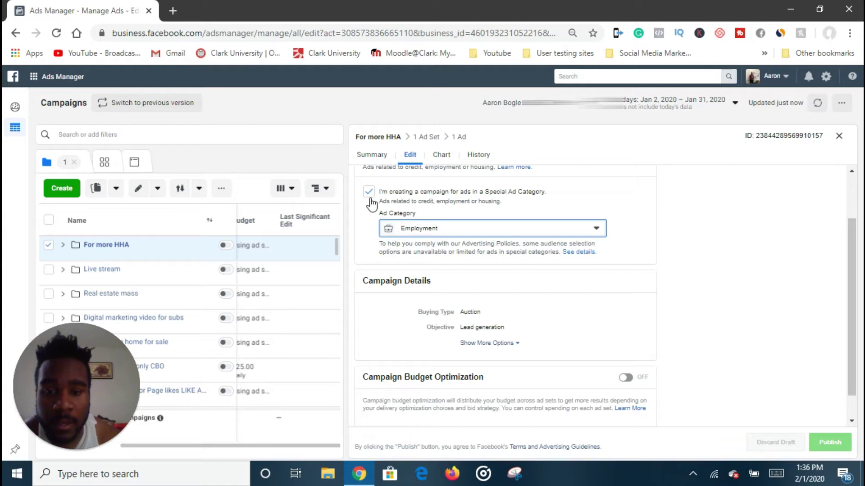
scroll(383, 216, "down", 1)
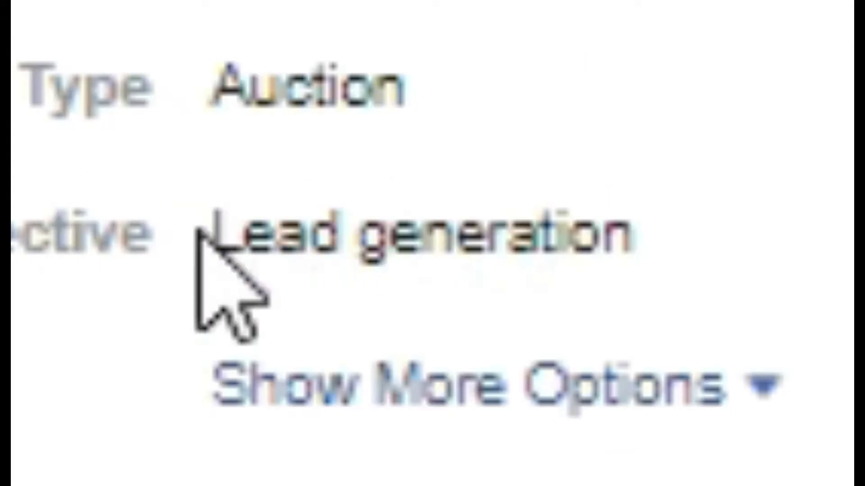
left_click(494, 314)
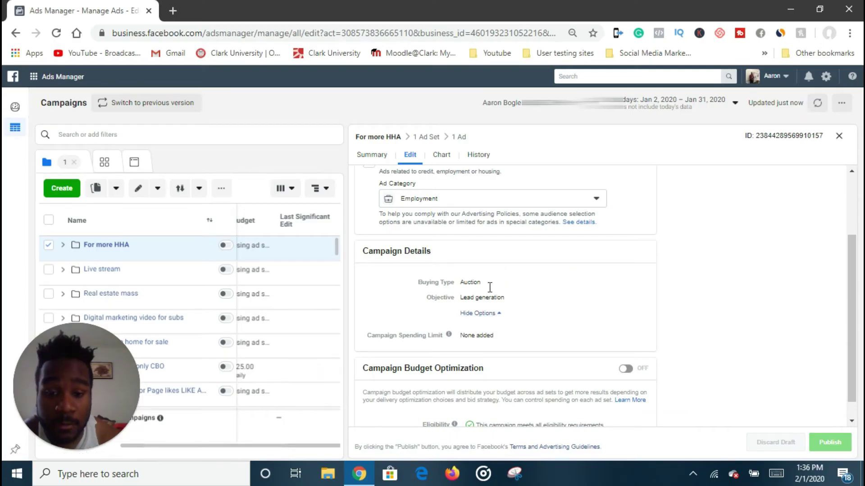
mouse_move(448, 335)
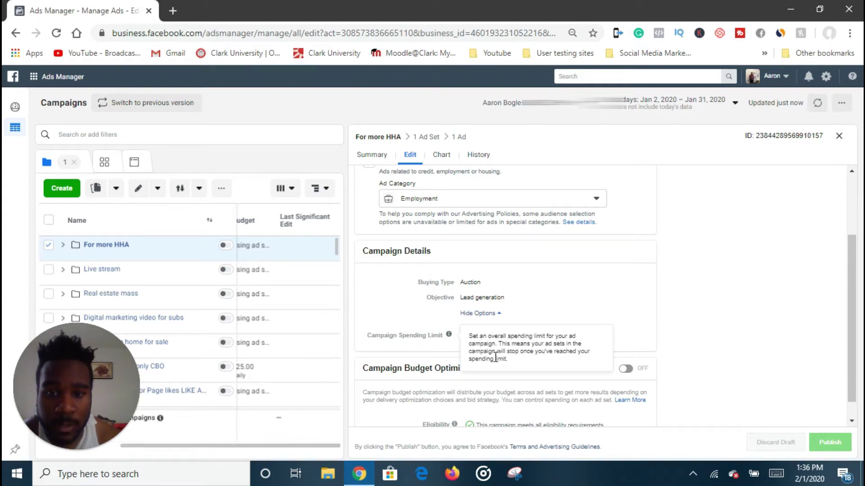
scroll(472, 298, "up", 3)
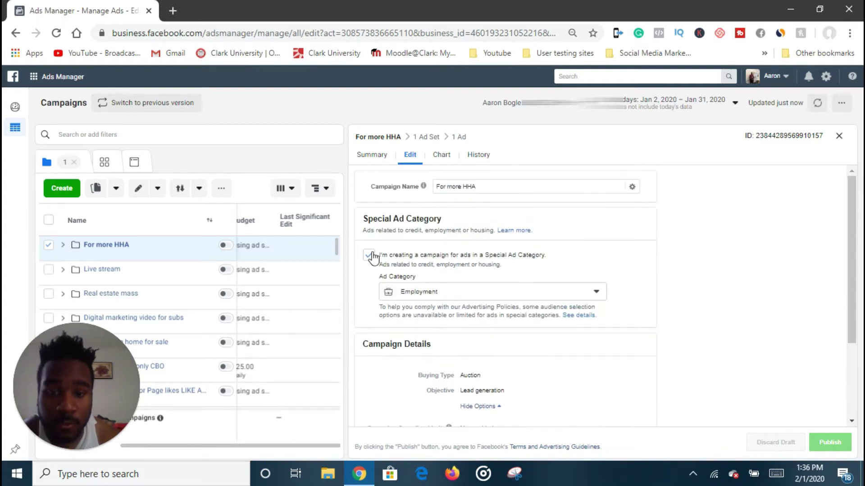
scroll(485, 284, "down", 2)
scroll(484, 290, "down", 1)
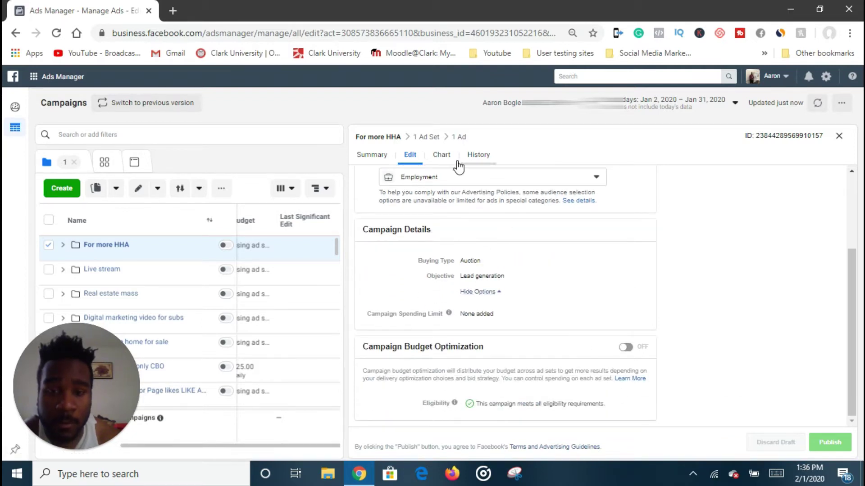
Open the campaign's ad set for editing and review its budget and audience settings for location, age, gender and detailed targeting
left_click(106, 163)
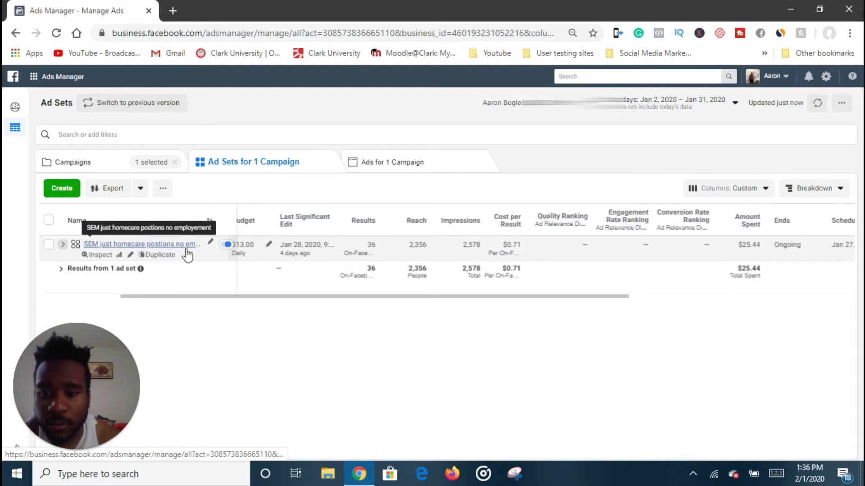
left_click(131, 255)
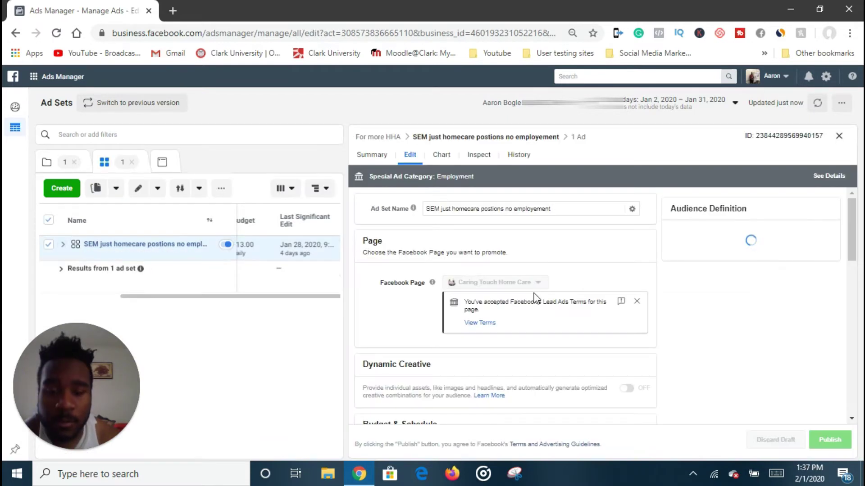
scroll(515, 277, "down", 1)
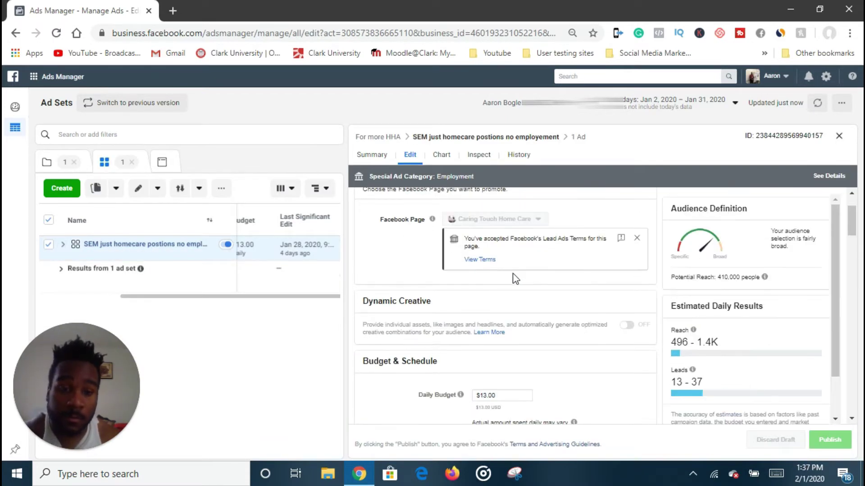
scroll(507, 281, "down", 2)
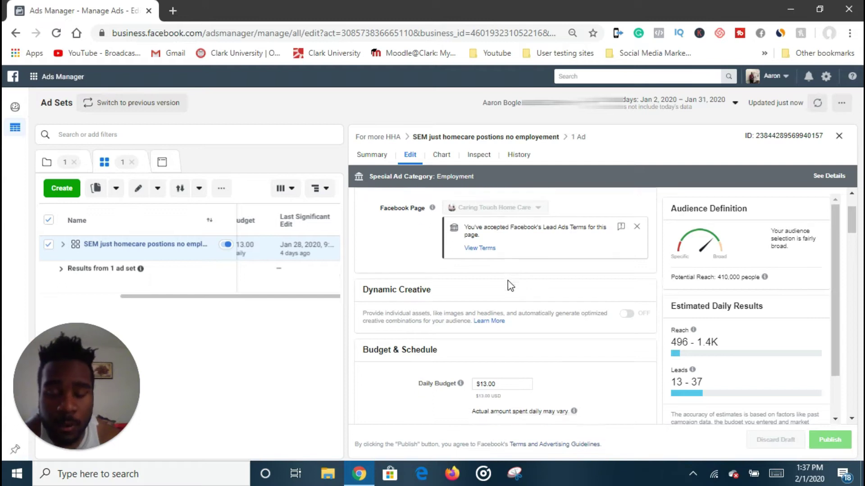
scroll(507, 280, "down", 1)
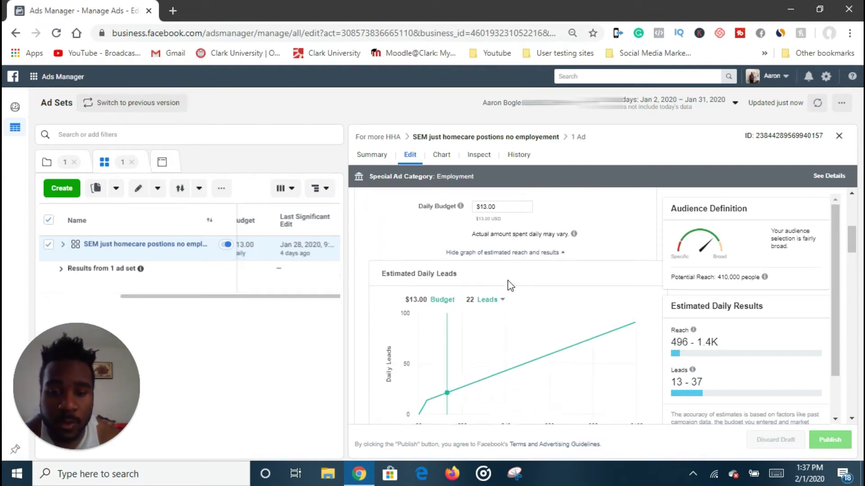
scroll(507, 280, "down", 4)
scroll(494, 263, "up", 3)
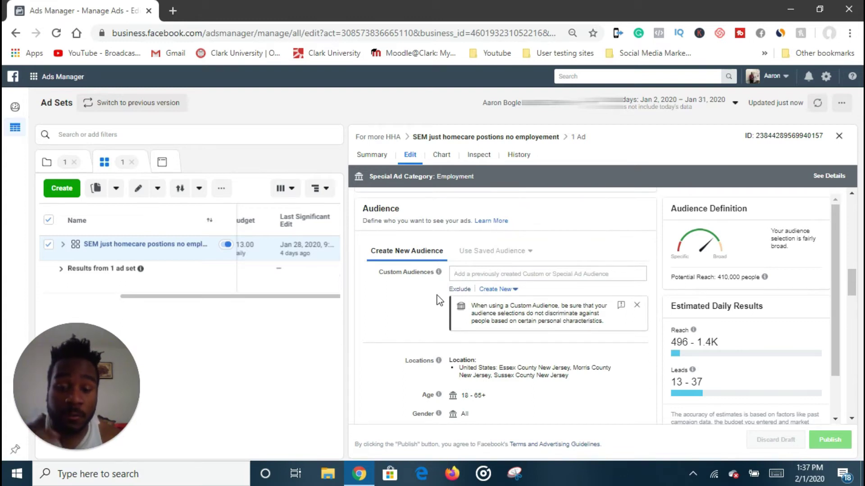
scroll(437, 303, "down", 2)
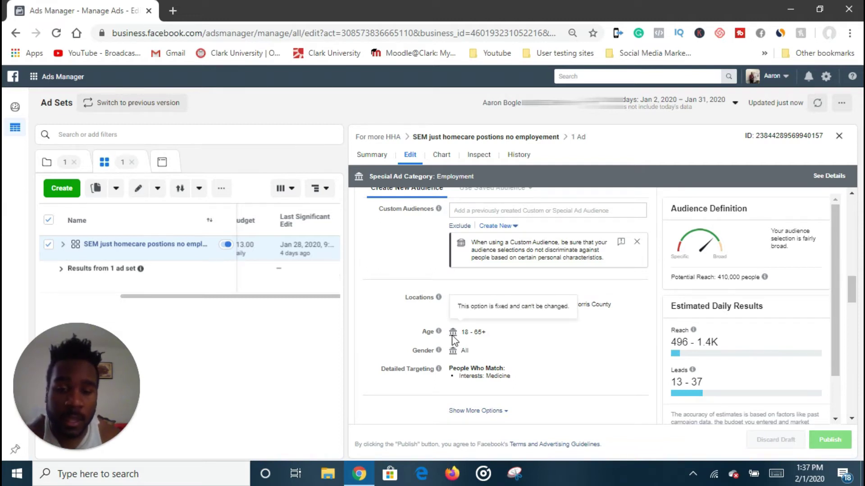
scroll(459, 355, "down", 2)
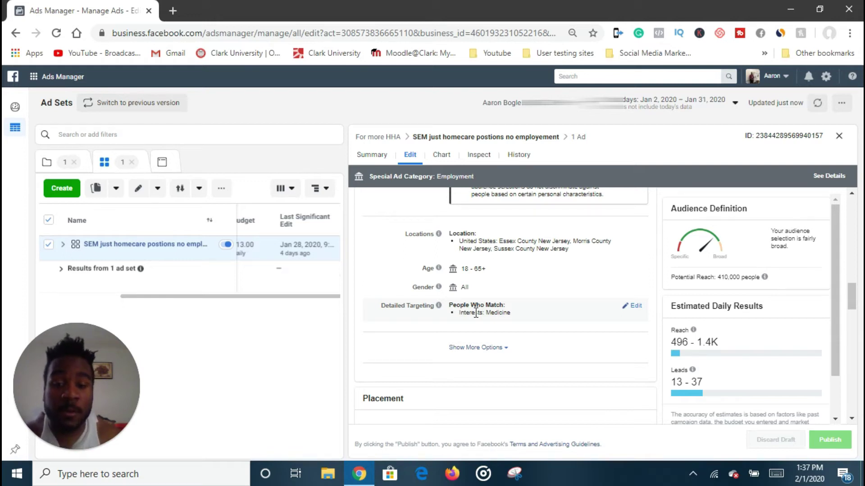
Open the ad set's detailed targeting for editing and browse the interests available for the Employment category
left_click(636, 307)
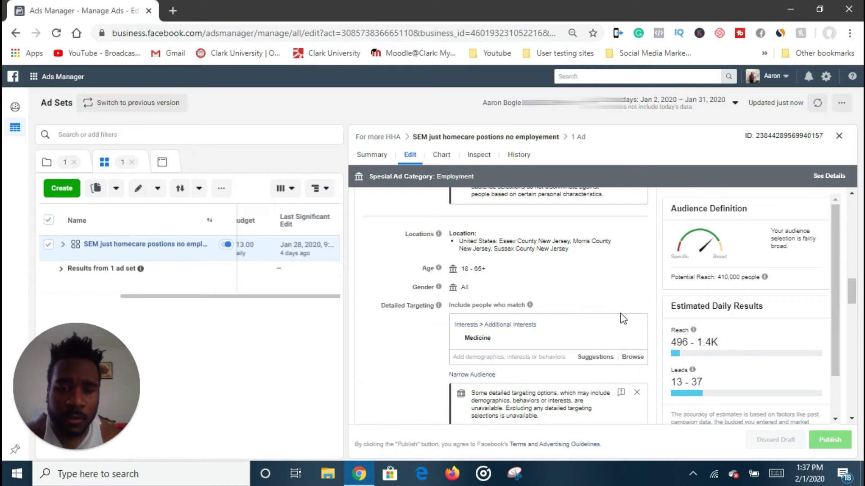
scroll(617, 315, "down", 1)
mouse_move(484, 277)
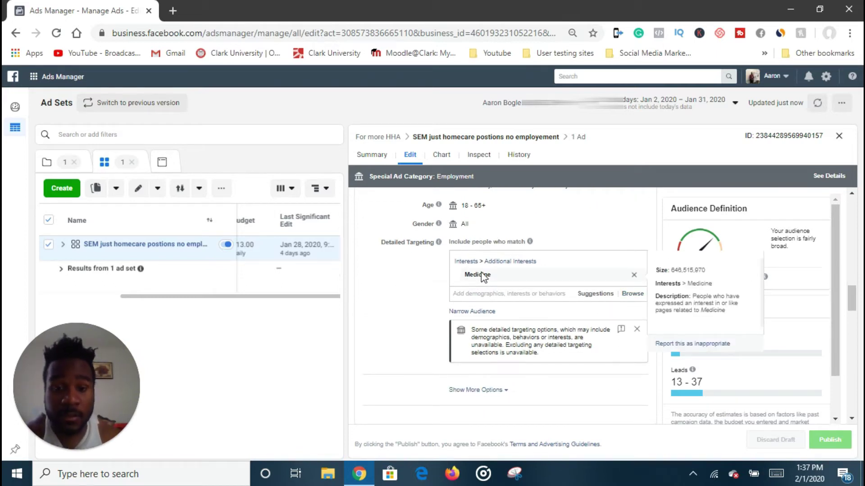
left_click(637, 297)
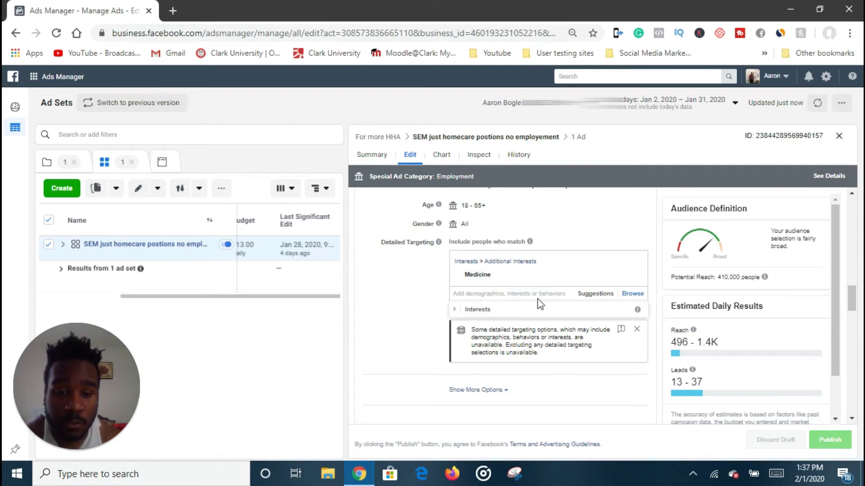
left_click(522, 311)
scroll(511, 340, "down", 6)
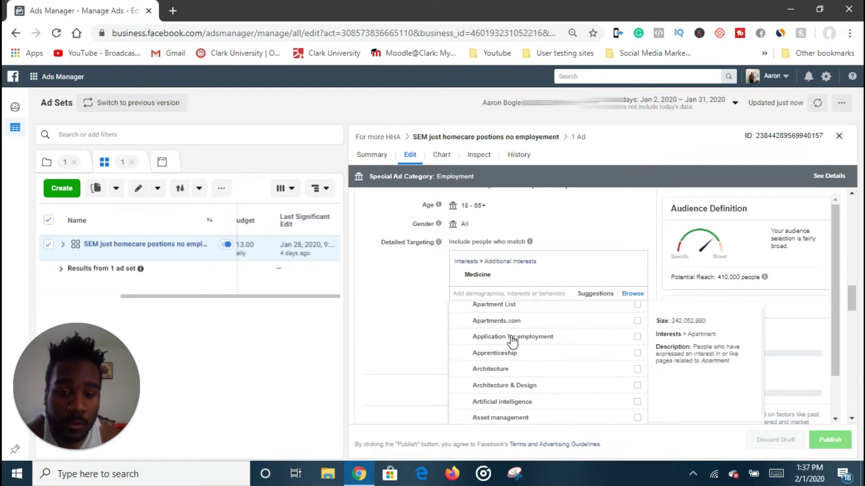
scroll(502, 367, "down", 3)
scroll(509, 377, "down", 6)
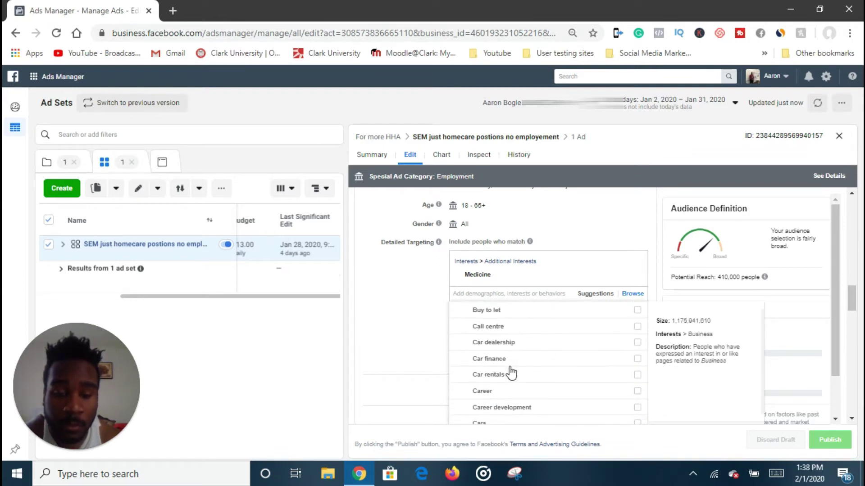
scroll(509, 372, "down", 5)
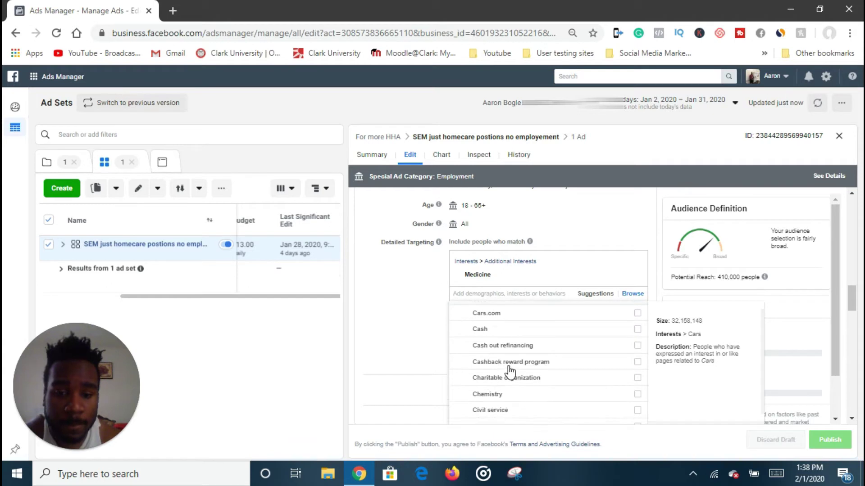
left_click(383, 327)
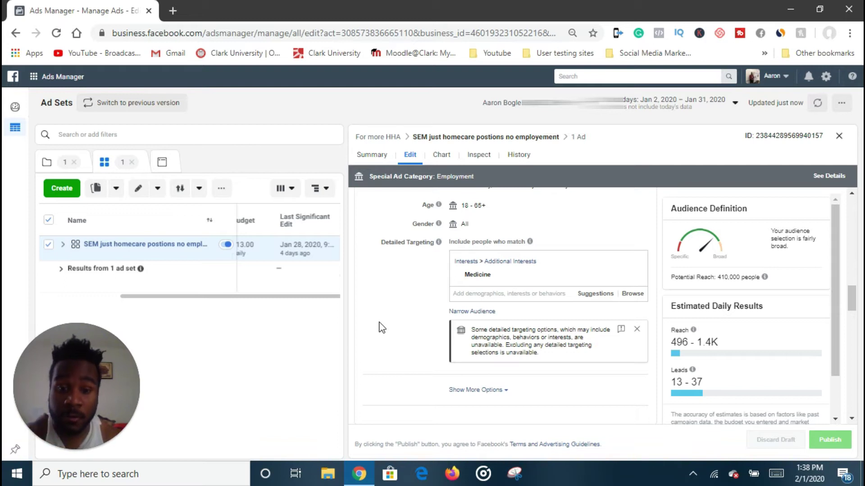
scroll(397, 318, "down", 1)
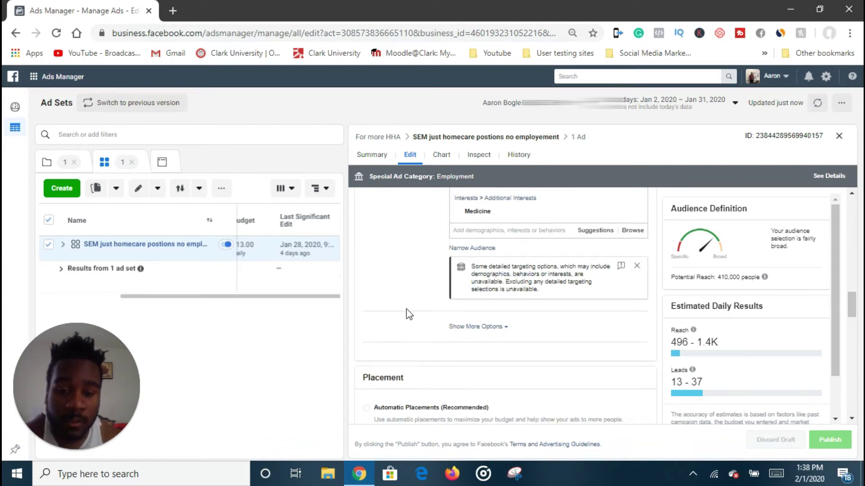
scroll(406, 308, "up", 2)
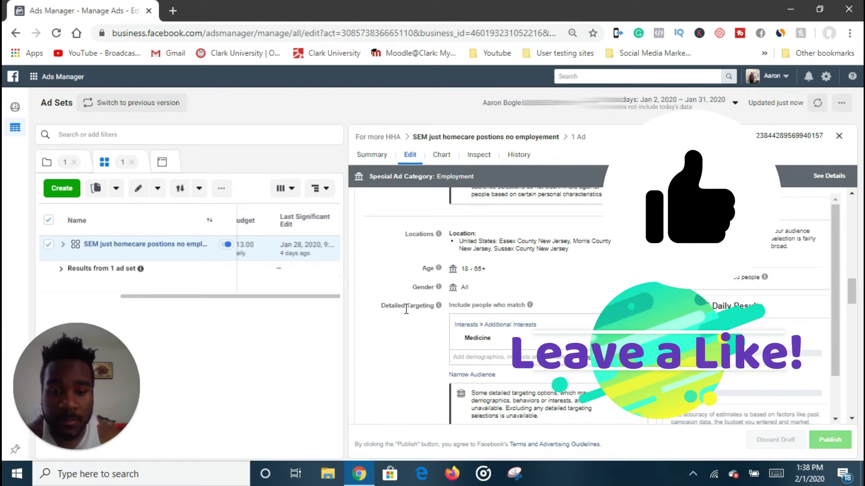
scroll(406, 311, "down", 1)
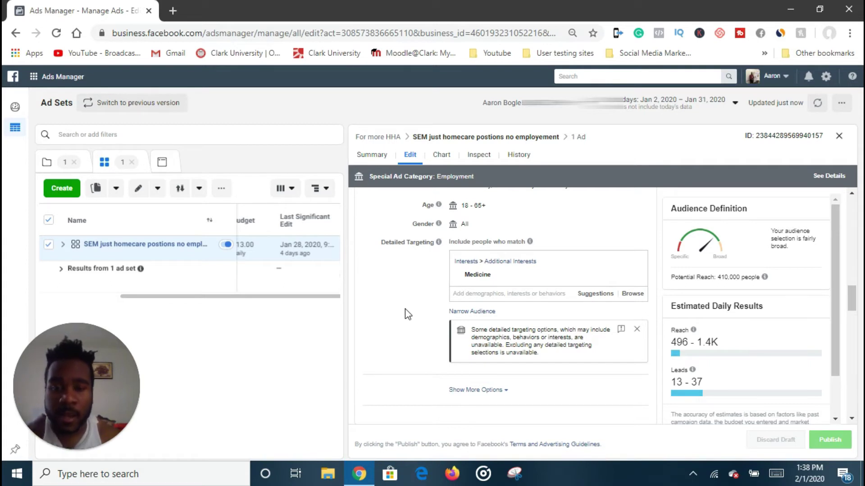
Review the ad set's placement choices and its Optimization & Delivery settings
scroll(407, 314, "down", 6)
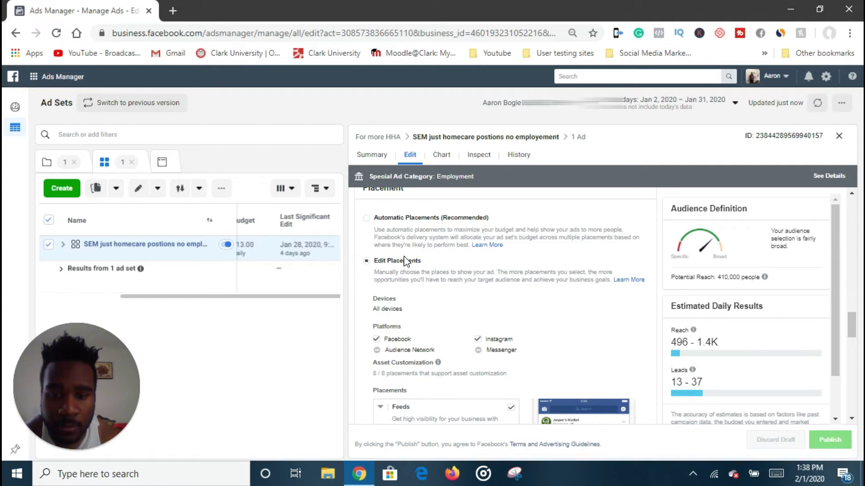
scroll(390, 268, "down", 1)
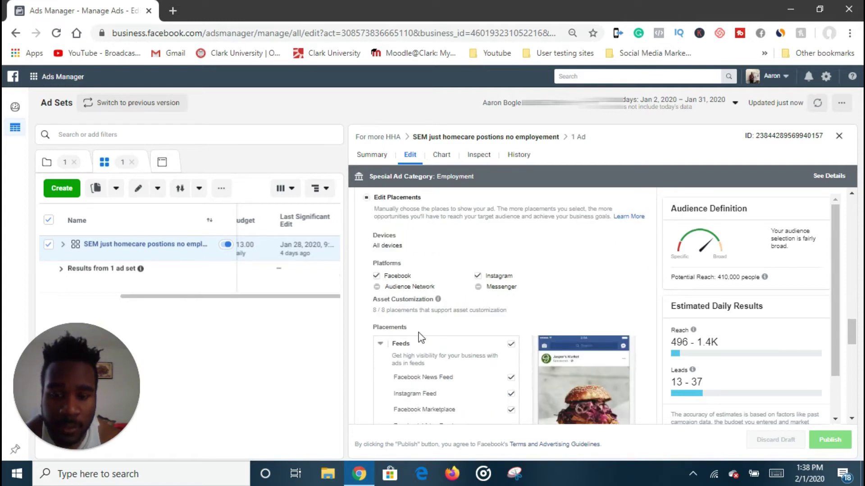
scroll(468, 351, "up", 1)
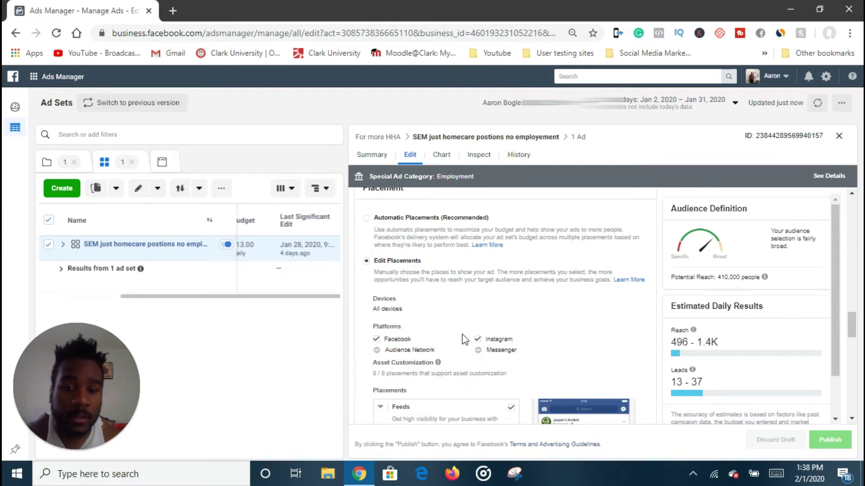
scroll(446, 270, "down", 3)
scroll(522, 295, "down", 10)
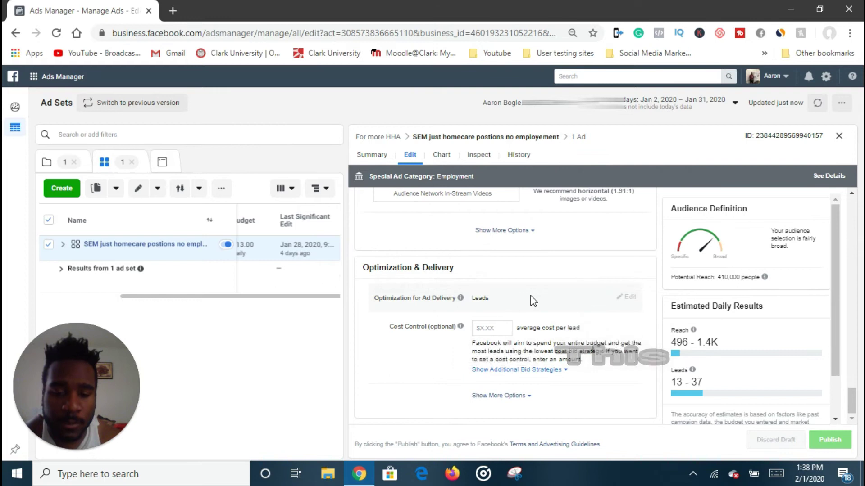
Review the ad set's daily budget and the graph of estimated daily leads
scroll(531, 342, "up", 10)
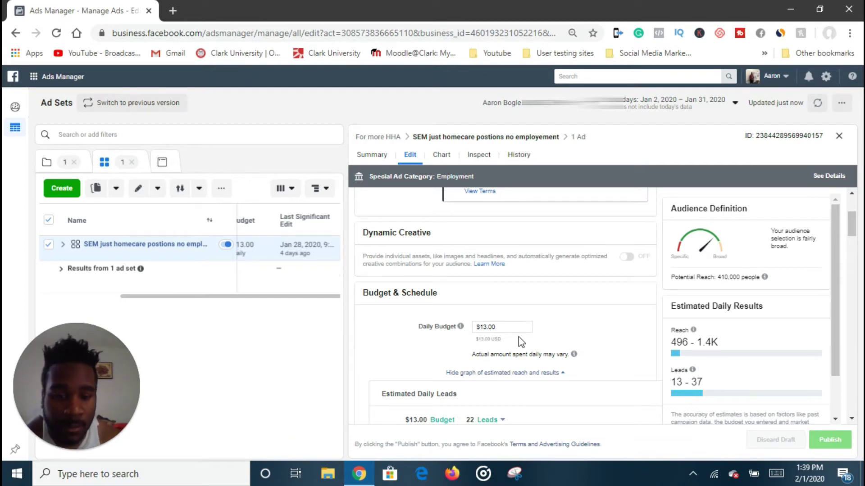
scroll(519, 345, "down", 2)
scroll(524, 341, "up", 2)
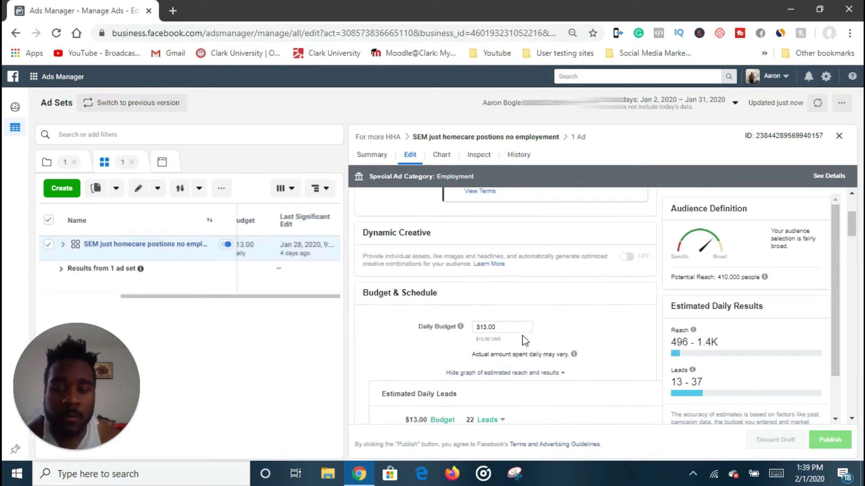
scroll(524, 341, "down", 1)
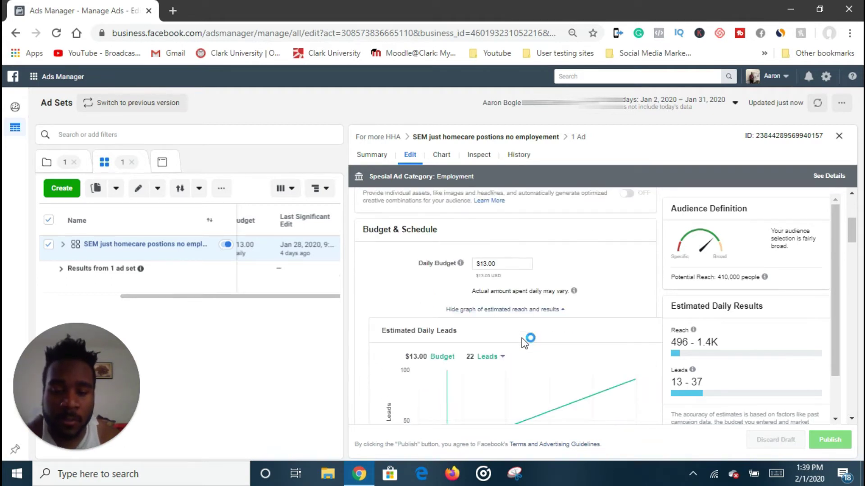
Open the Application ad for editing and review its format and media setup
scroll(522, 340, "down", 6)
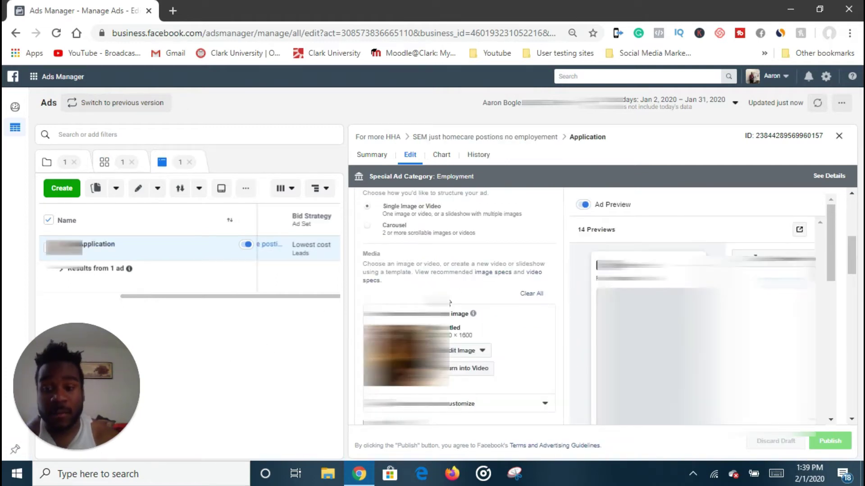
scroll(449, 302, "up", 2)
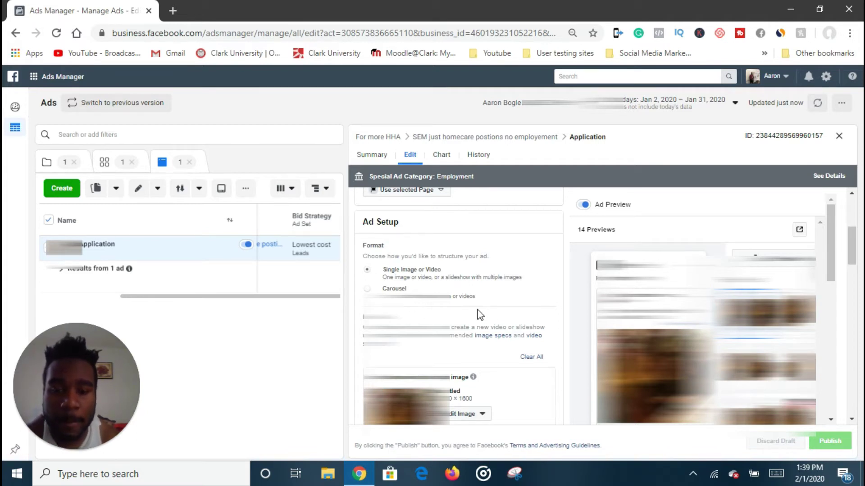
scroll(496, 315, "down", 3)
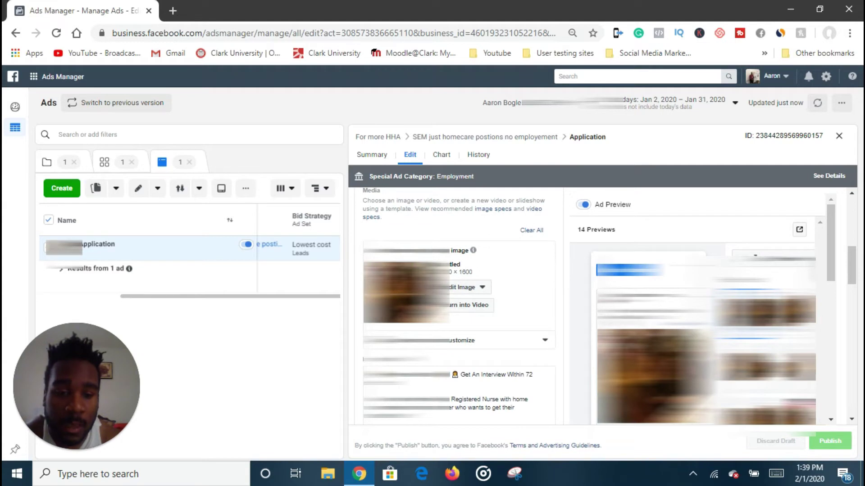
scroll(526, 311, "down", 2)
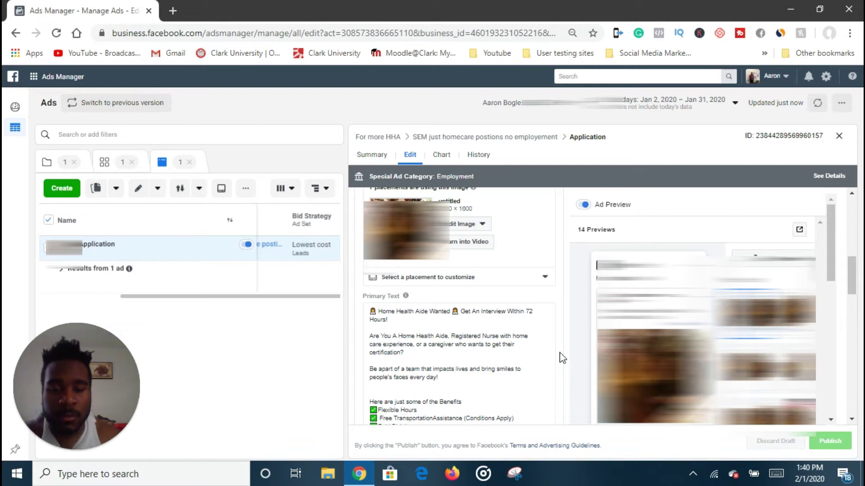
Read through the ad's primary text, from the Home Health Aide opening line to the benefits list and closing call
scroll(560, 357, "down", 1)
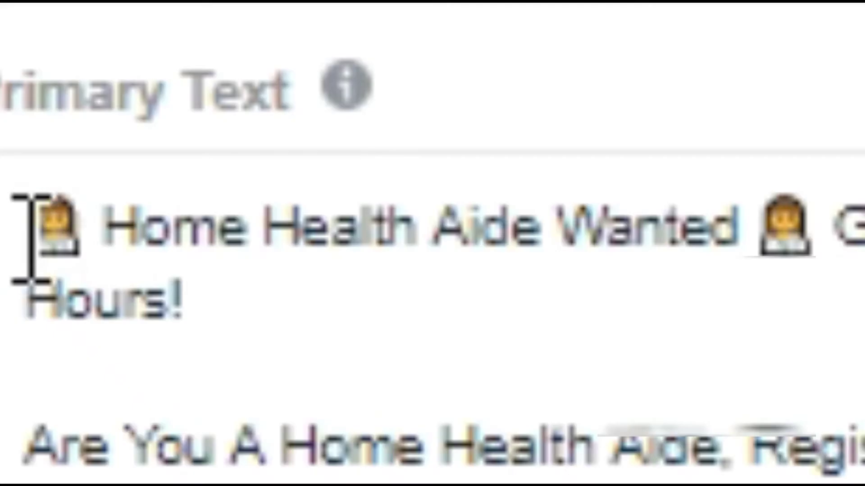
left_click(370, 250)
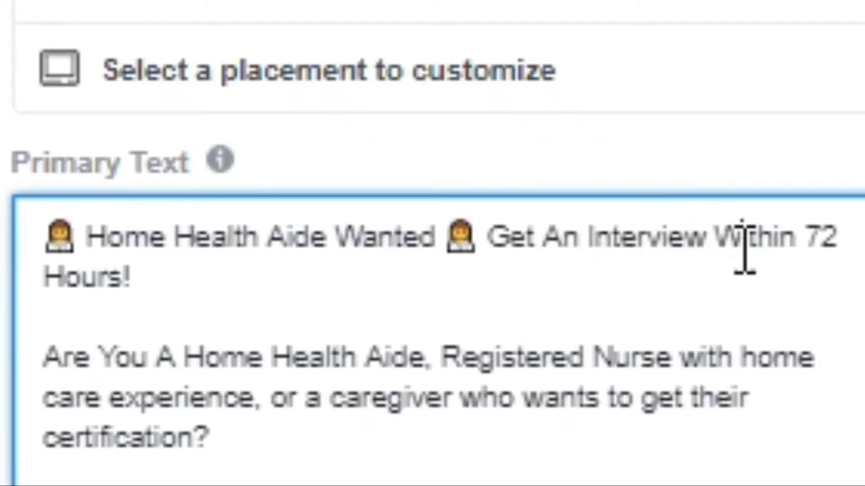
left_click(495, 248)
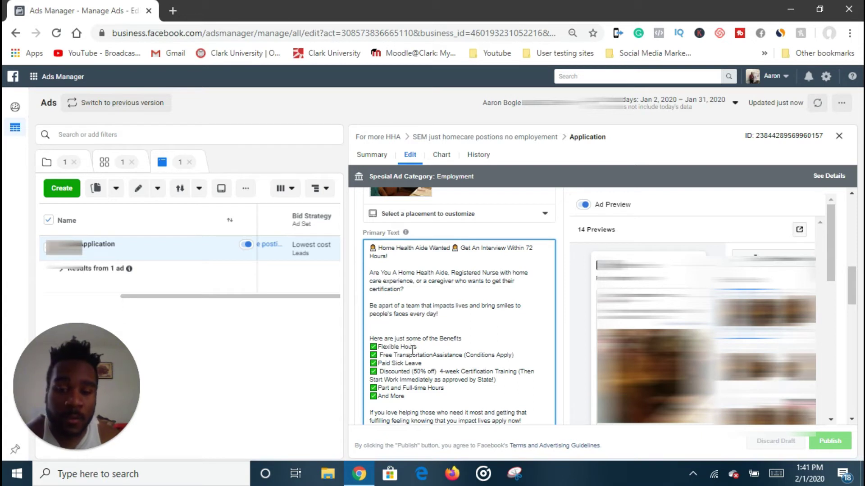
scroll(413, 349, "down", 2)
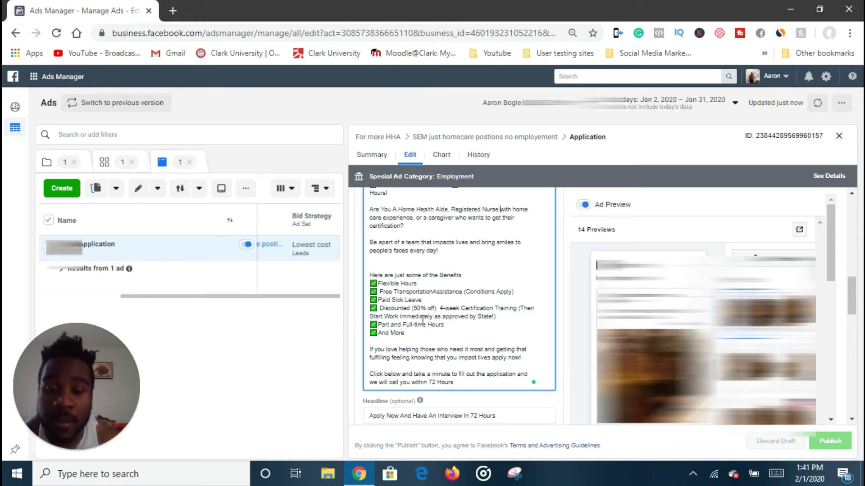
scroll(399, 293, "down", 2)
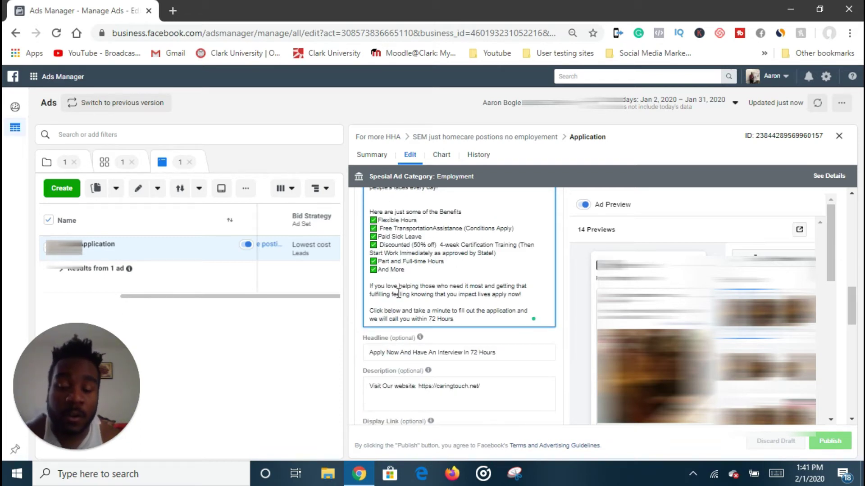
scroll(398, 294, "up", 2)
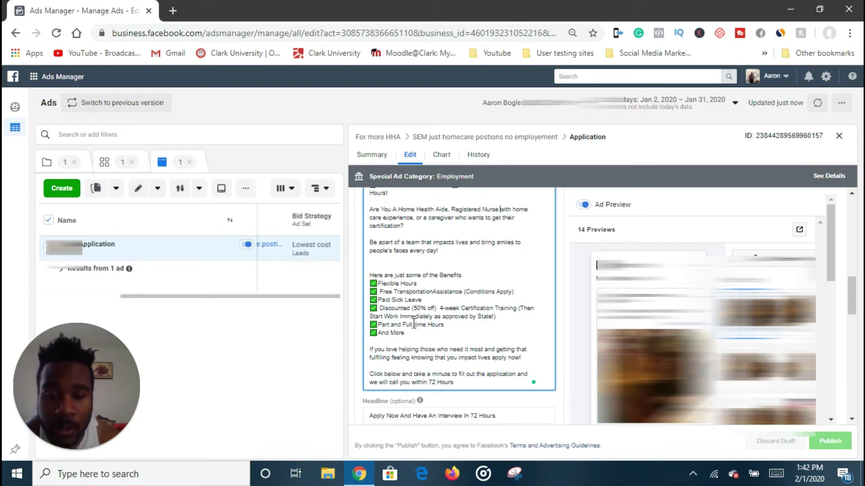
scroll(394, 311, "down", 2)
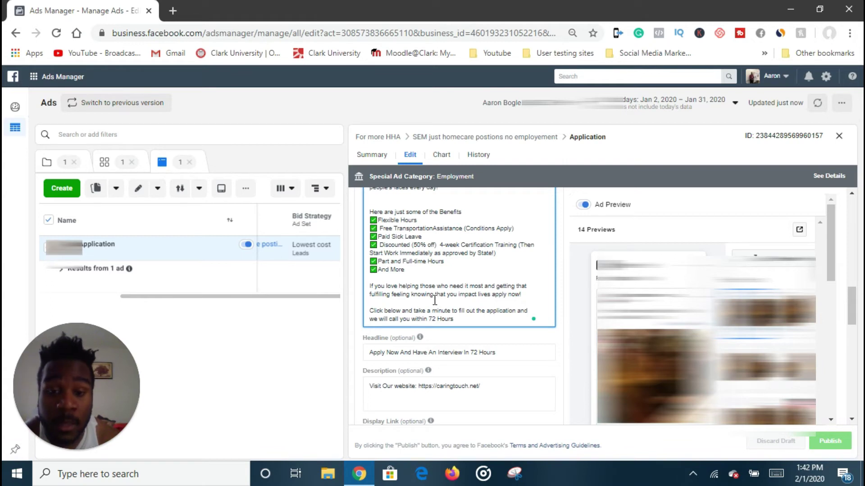
Examine the ad's headline, description, display link and call to action alongside the end of the primary text
scroll(437, 301, "down", 2)
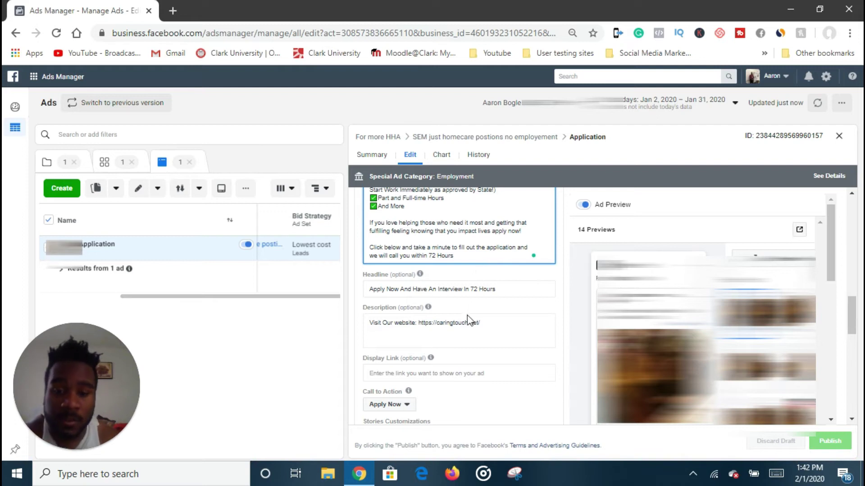
scroll(466, 324, "down", 1)
scroll(452, 298, "up", 1)
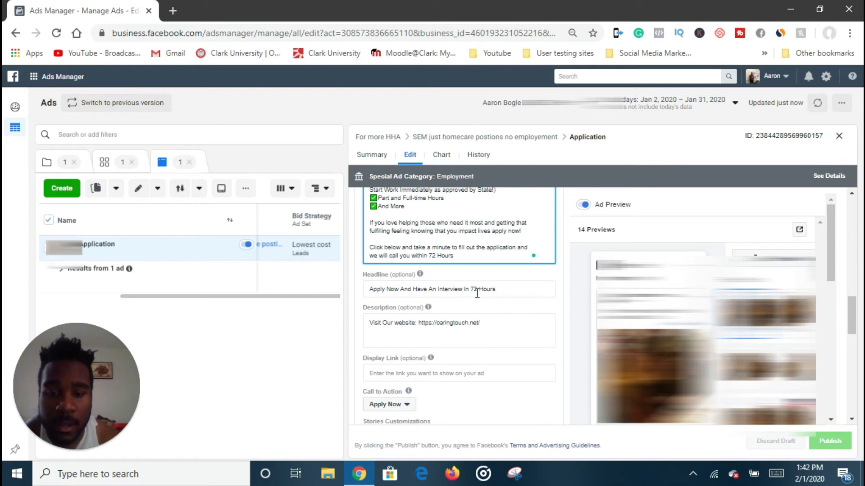
scroll(419, 309, "up", 1)
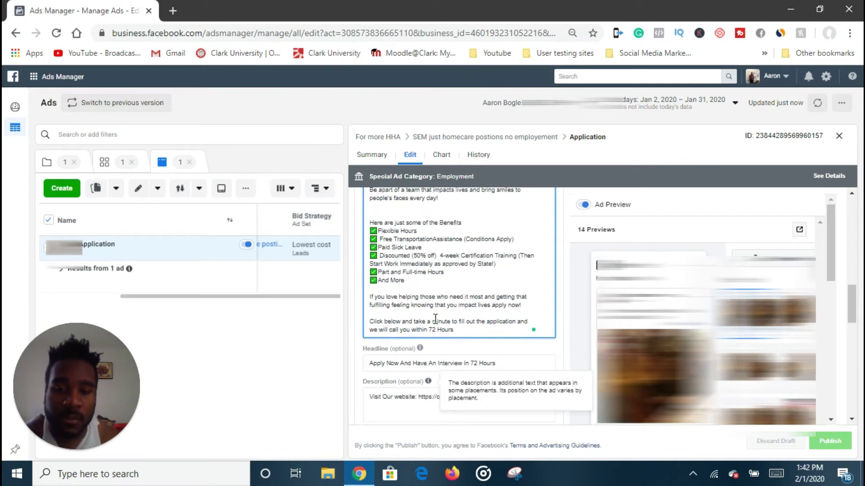
scroll(435, 318, "up", 2)
scroll(496, 315, "down", 1)
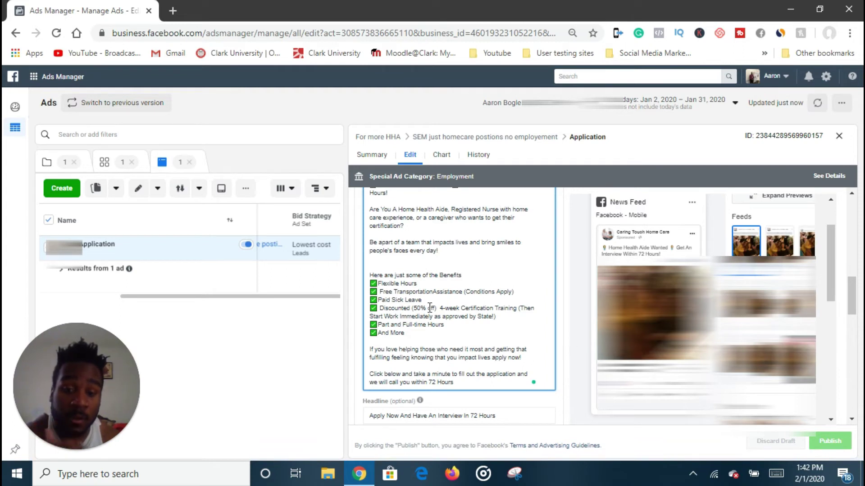
scroll(462, 316, "down", 2)
scroll(463, 315, "down", 2)
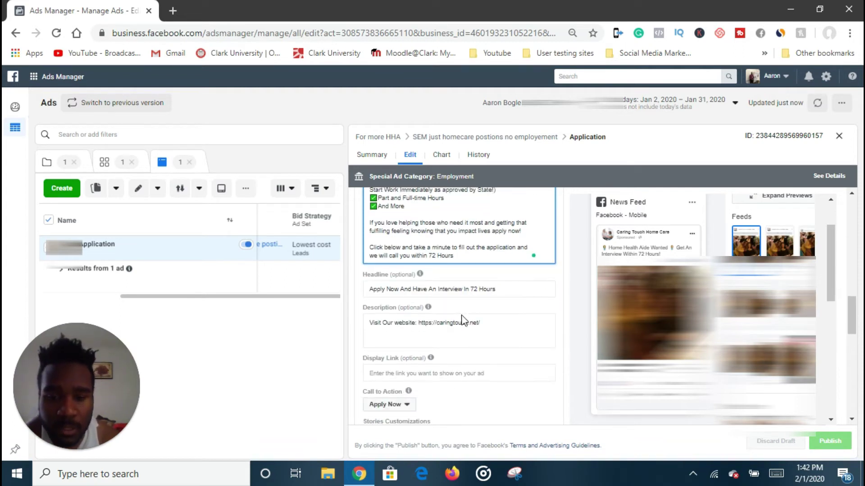
scroll(464, 320, "down", 2)
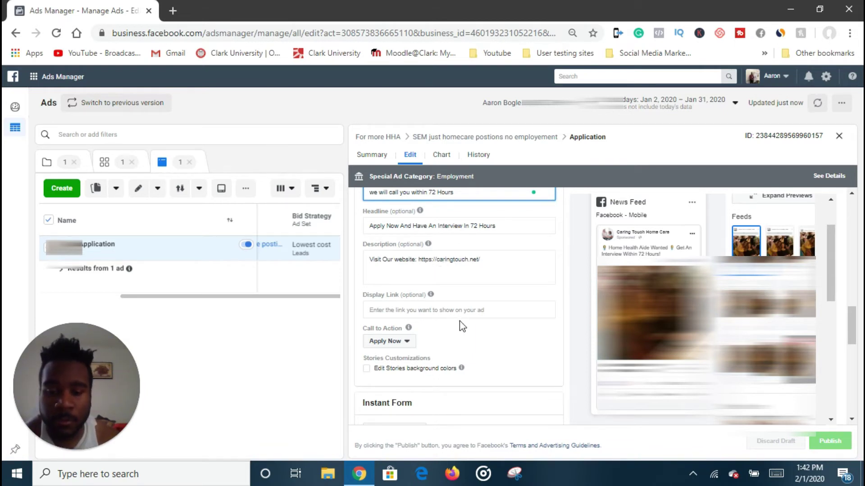
scroll(459, 321, "down", 2)
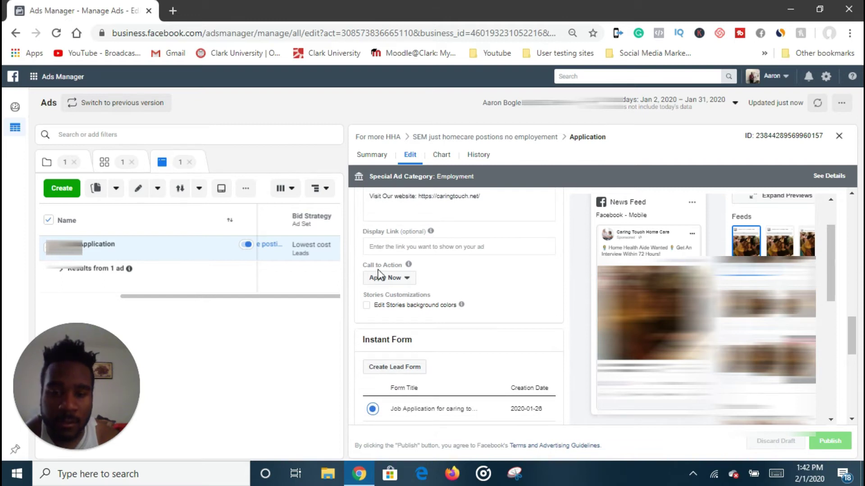
Open a copy of the selected job application lead form and examine its Intro section, including the layout choices
scroll(419, 289, "down", 4)
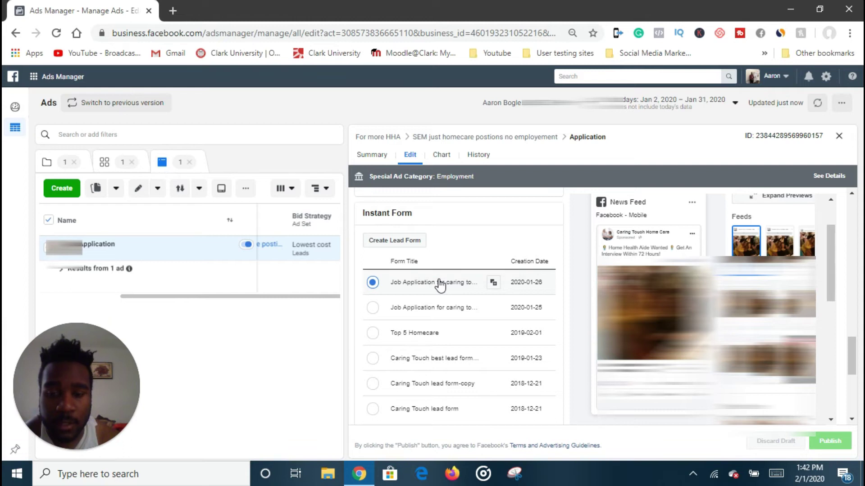
left_click(440, 285)
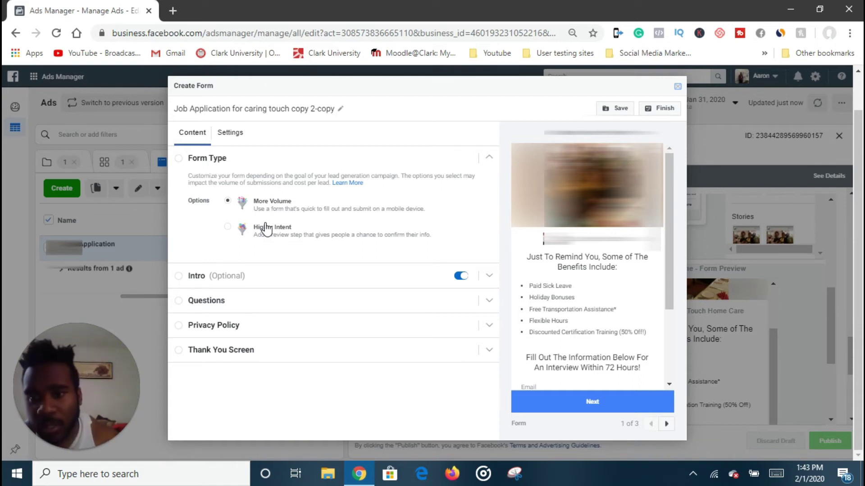
left_click(263, 277)
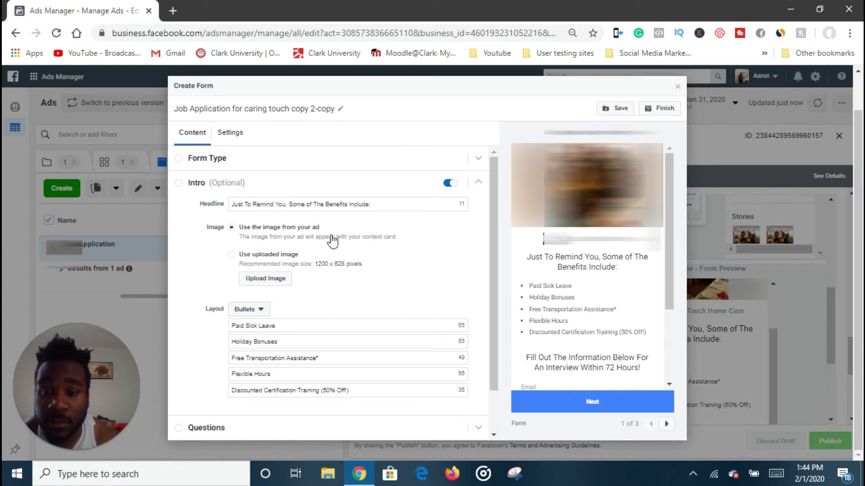
scroll(339, 265, "down", 1)
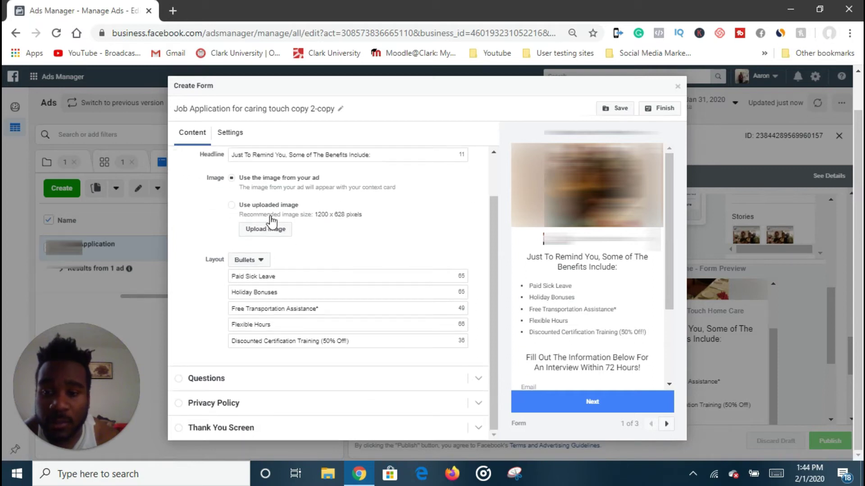
left_click(260, 261)
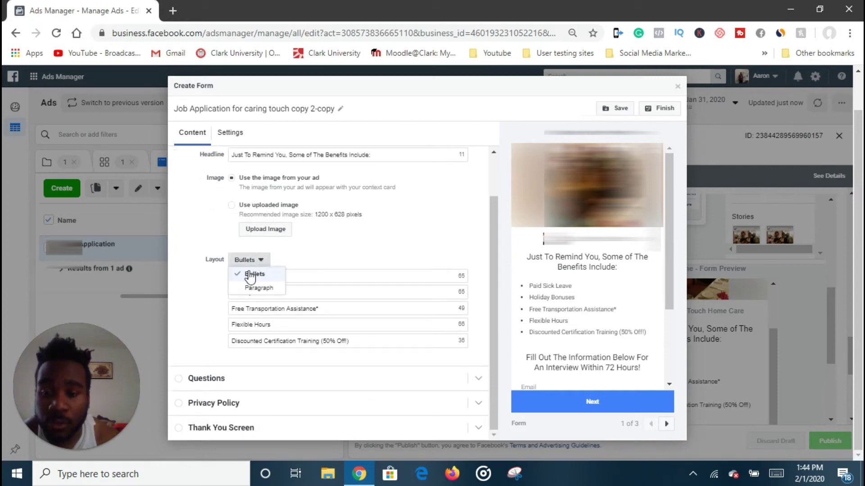
left_click(346, 258)
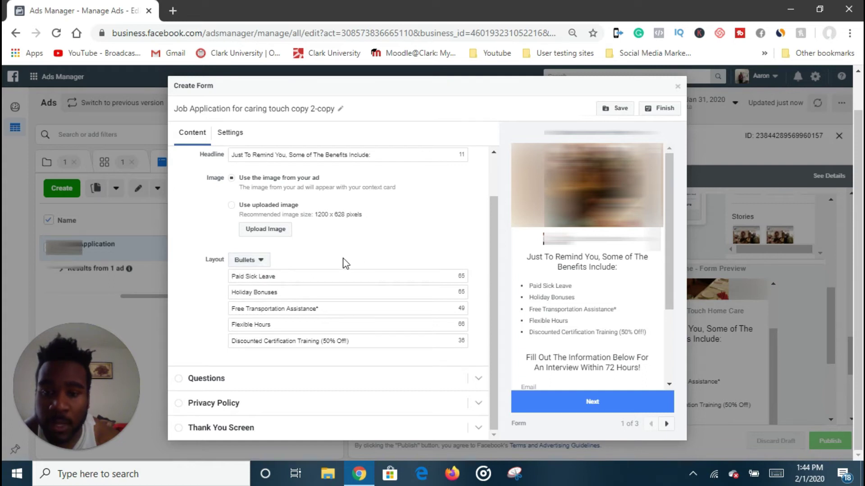
scroll(345, 263, "up", 1)
scroll(345, 263, "down", 1)
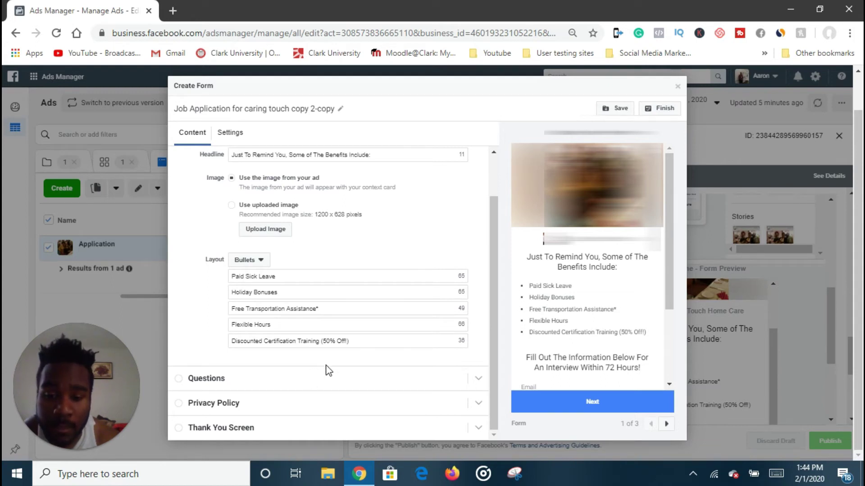
Expand the form's Questions section and browse the prefill and custom question types available for a new question
left_click(342, 383)
scroll(348, 360, "down", 1)
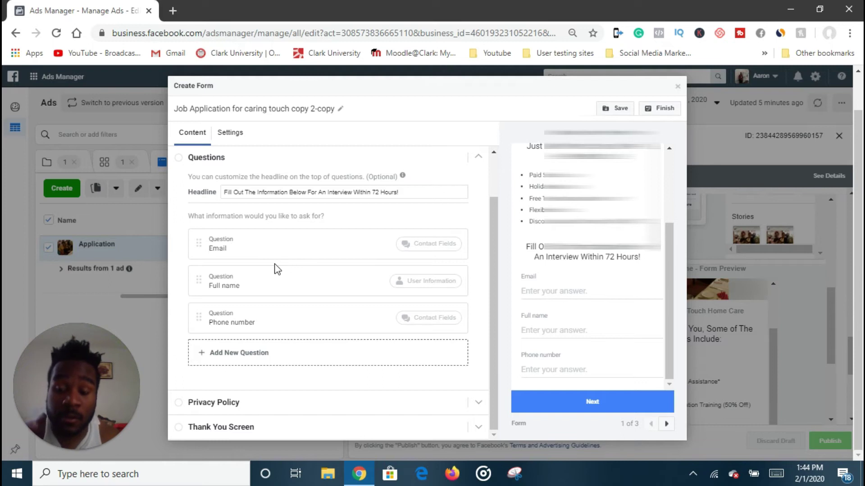
left_click(282, 359)
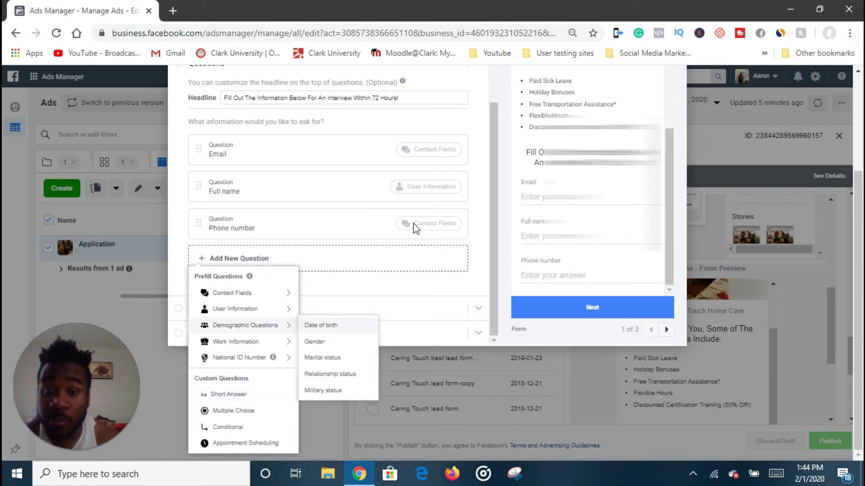
scroll(486, 279, "up", 1)
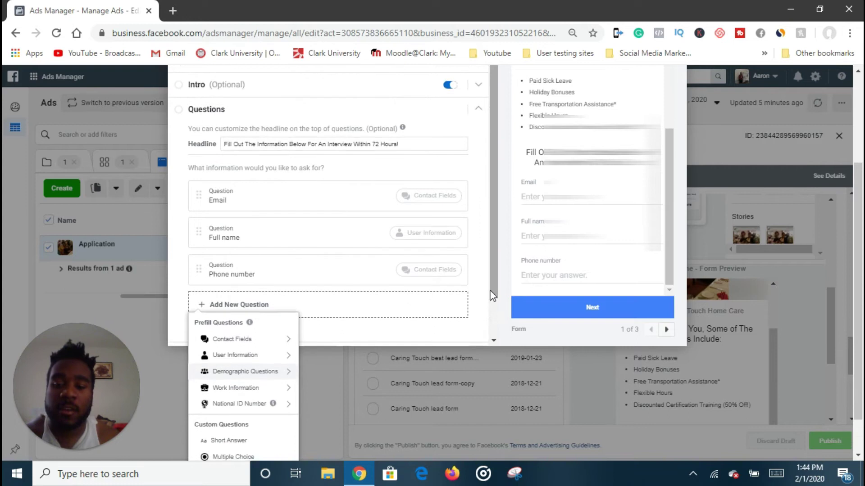
Examine the lead form copy's Privacy Policy and Thank You Screen sections, and close the form without saving
scroll(488, 291, "down", 1)
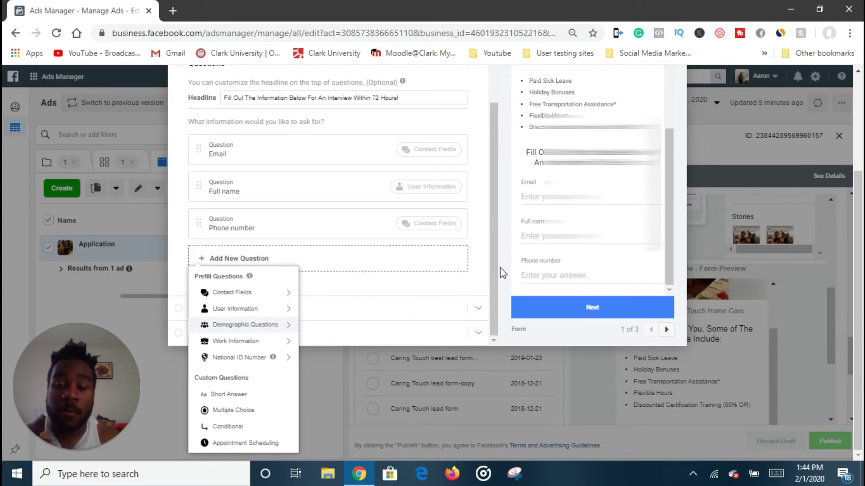
left_click(172, 177)
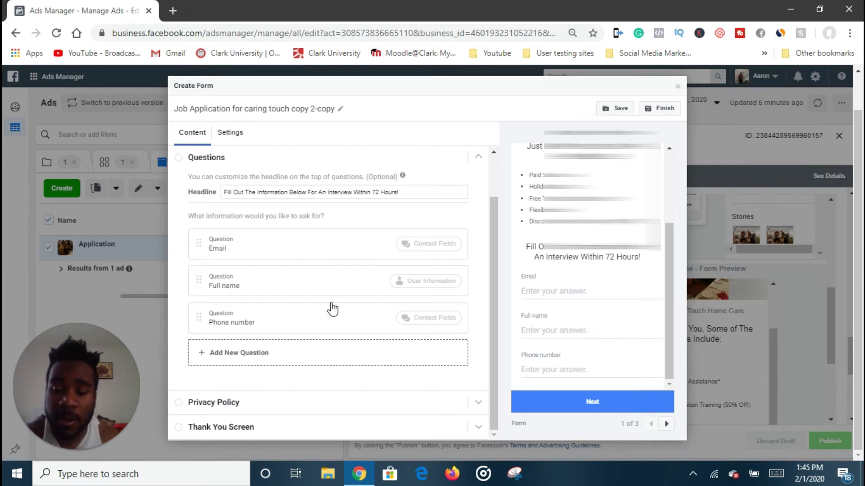
left_click(477, 403)
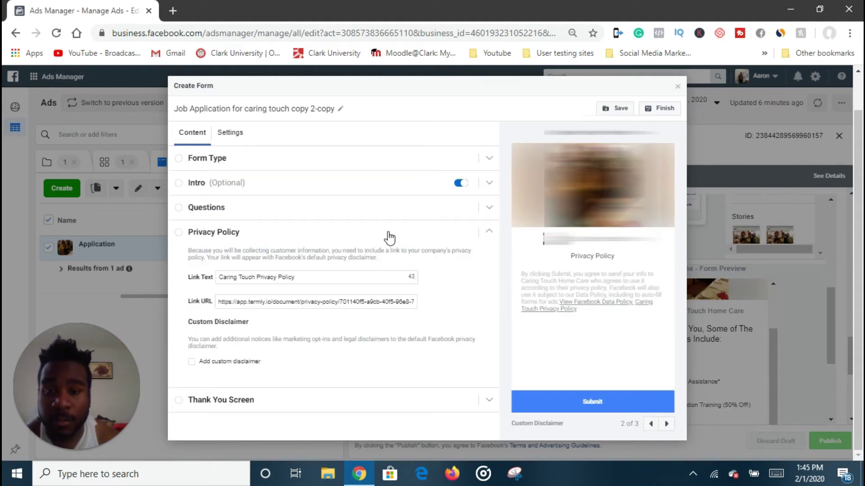
left_click(489, 232)
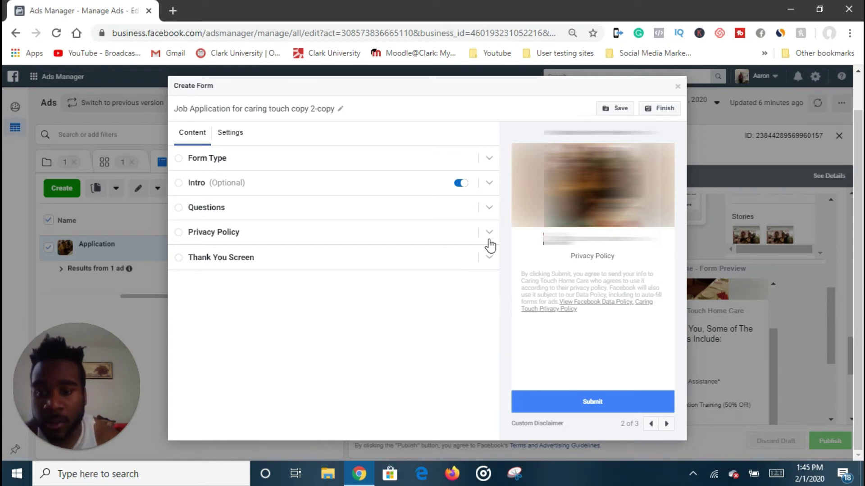
left_click(489, 240)
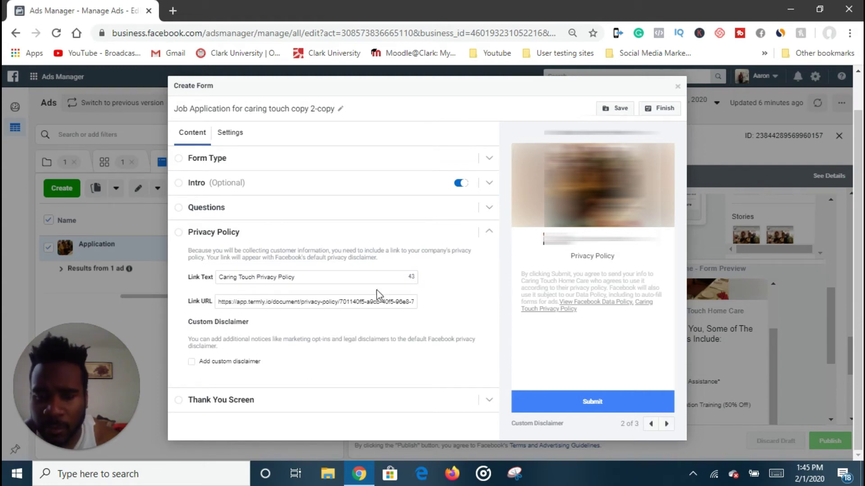
left_click(493, 237)
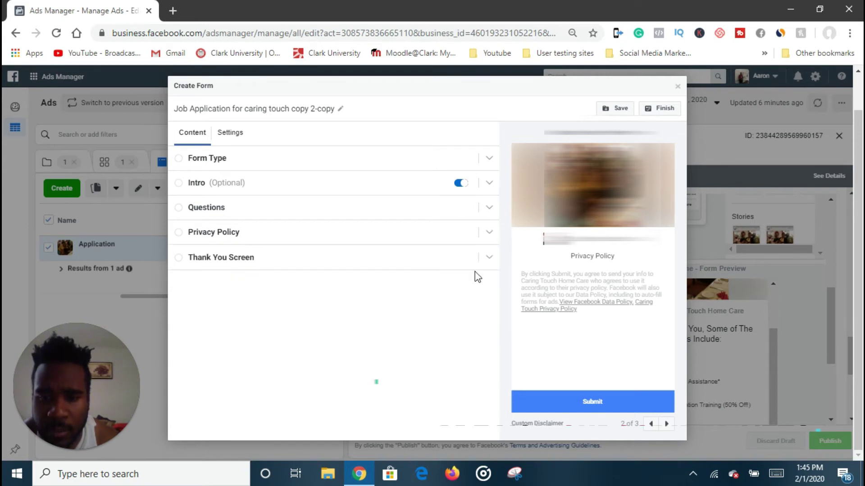
left_click(487, 258)
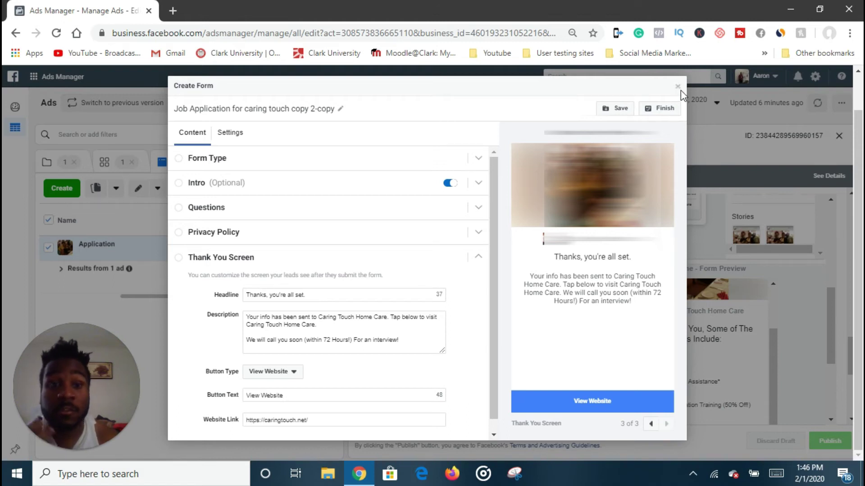
left_click(678, 88)
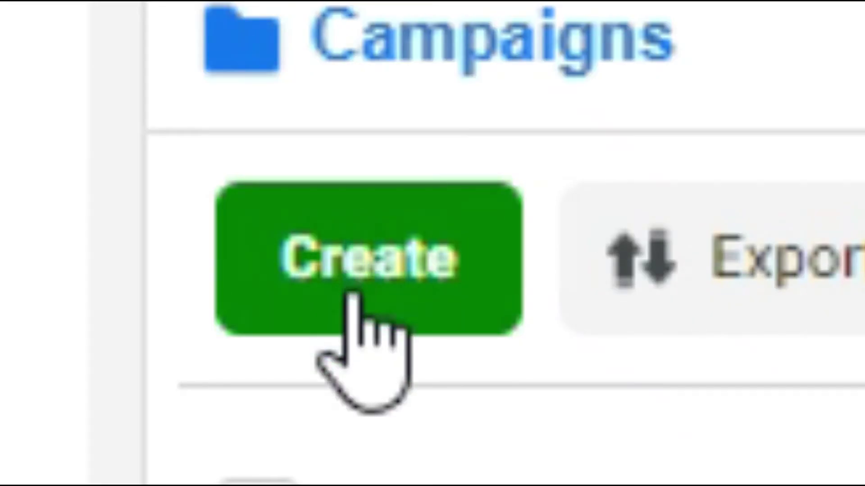
Create a new campaign with the Lead generation objective and name it "Test ad for employee"
left_click(352, 289)
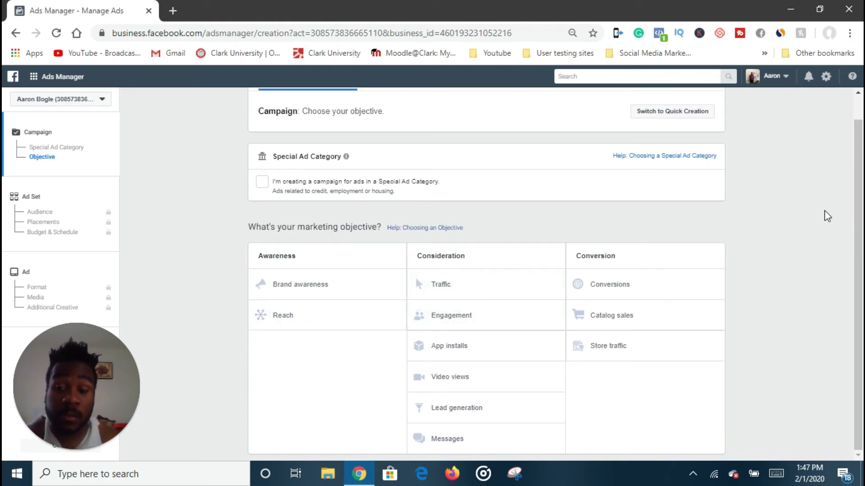
left_click(483, 409)
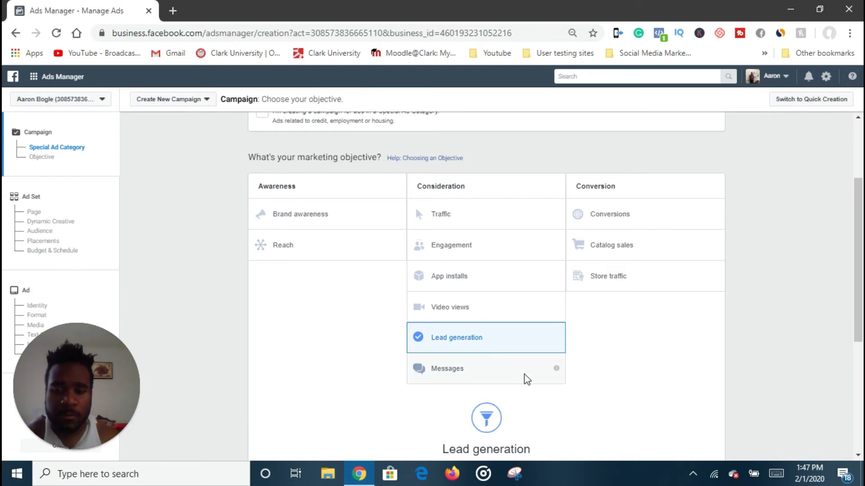
scroll(571, 388, "down", 5)
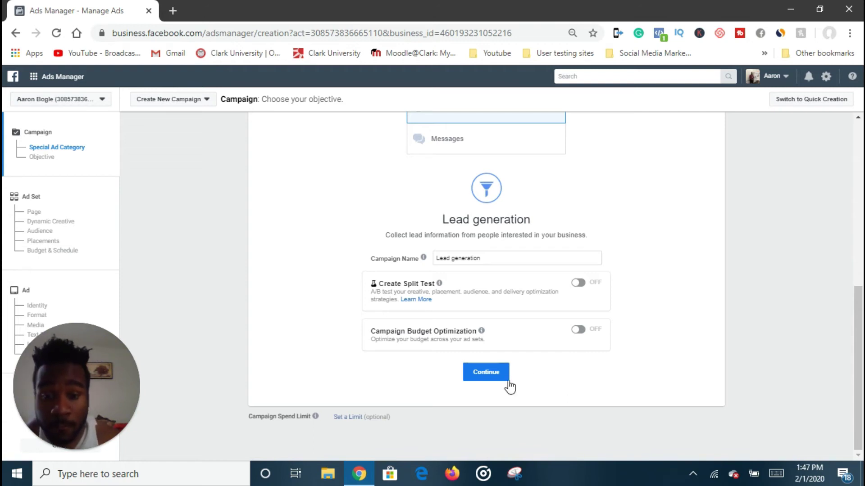
triple_click(491, 256)
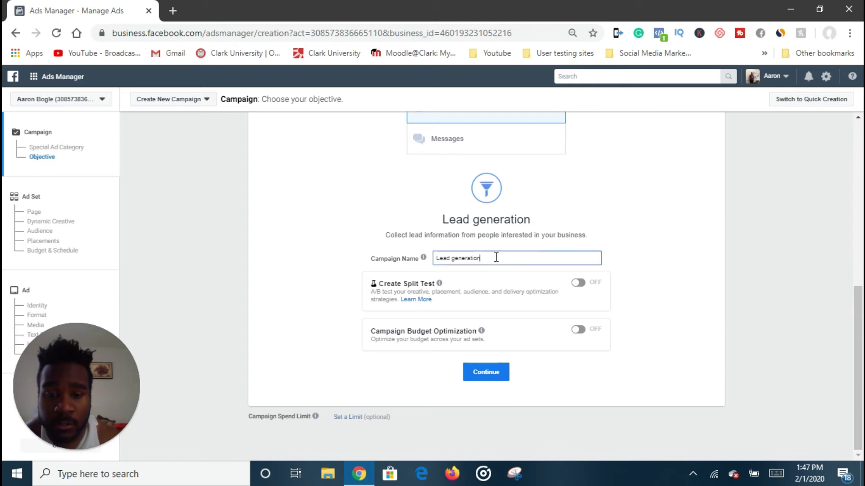
type("Test ad for employee")
Declare the campaign as a Special Ad Category with the Employment category and continue to the ad set setup
scroll(508, 346, "up", 4)
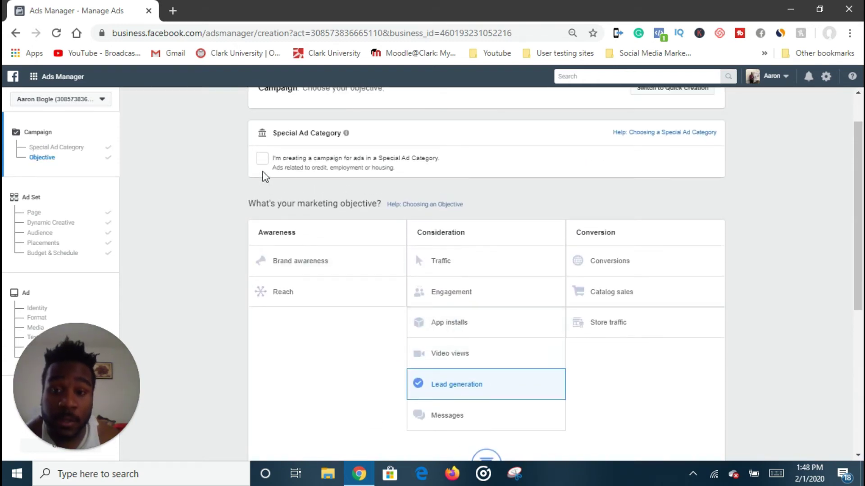
left_click(262, 159)
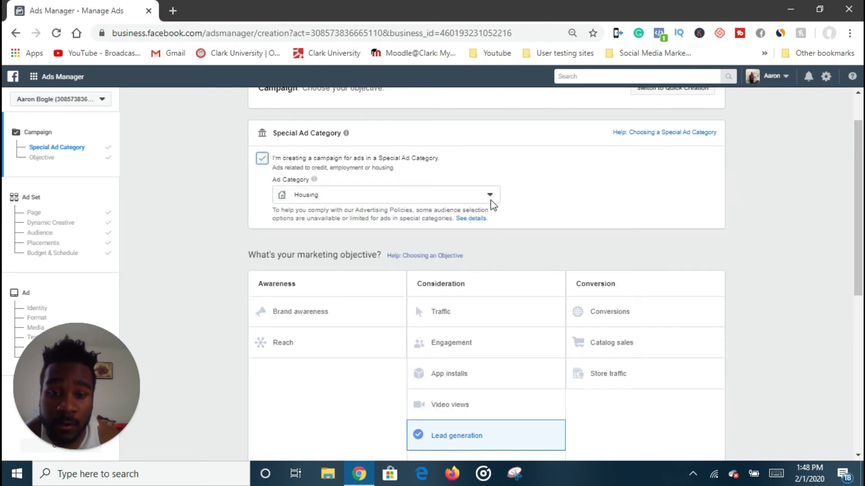
left_click(490, 197)
left_click(422, 265)
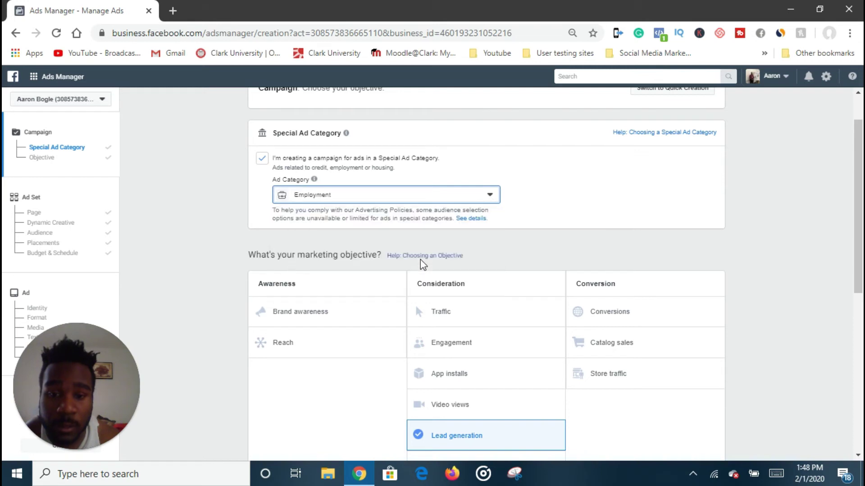
scroll(633, 359, "down", 3)
scroll(612, 360, "down", 5)
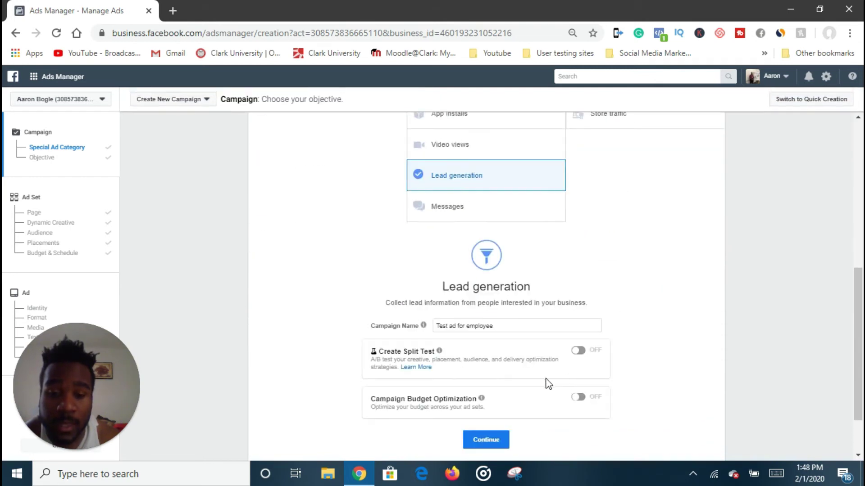
left_click(486, 374)
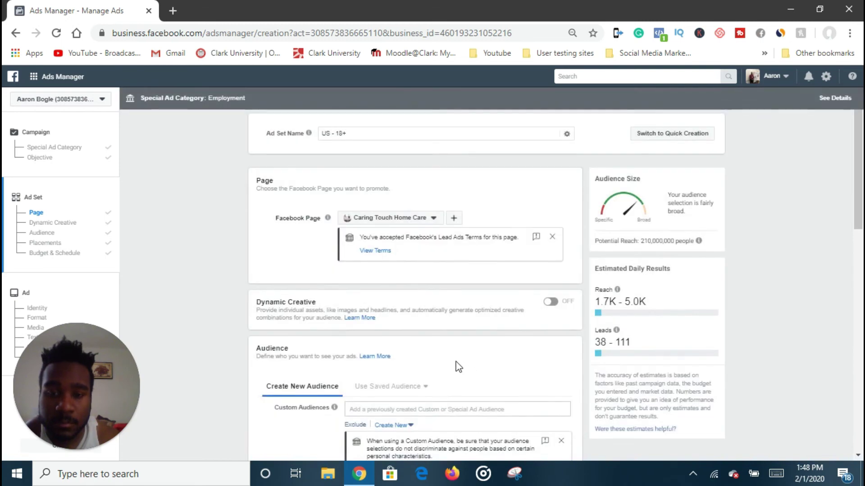
Set the ad set's audience location to the city of Boston, Massachusetts in place of the whole United States
scroll(456, 366, "down", 2)
scroll(454, 360, "down", 2)
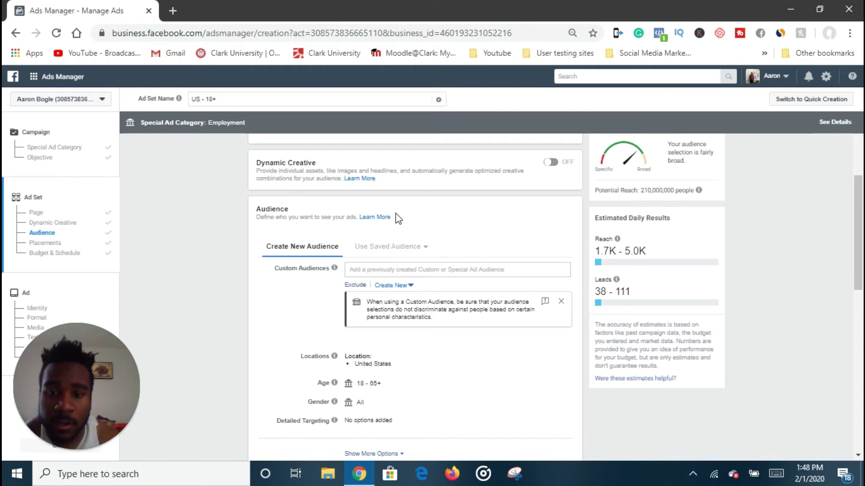
scroll(396, 213, "down", 1)
scroll(396, 213, "down", 1)
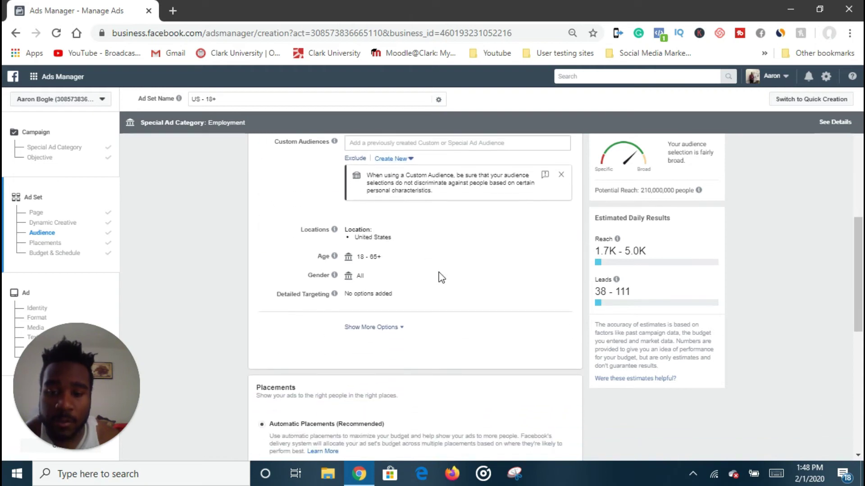
scroll(413, 261, "up", 1)
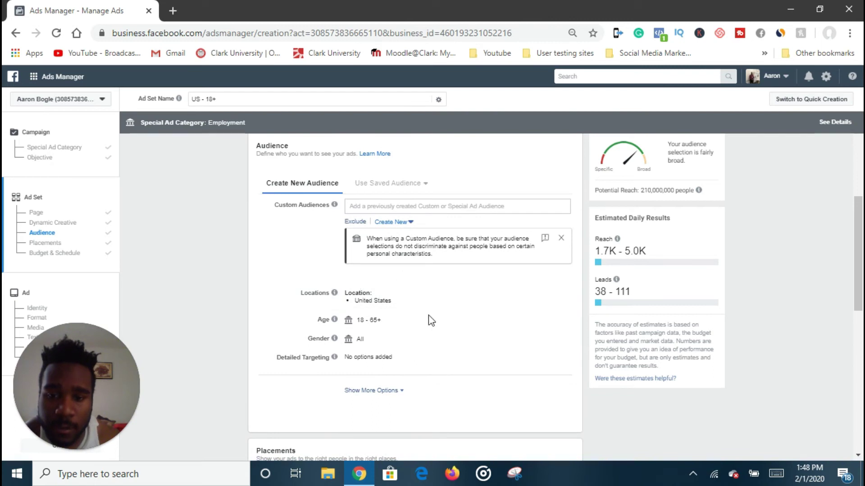
left_click(559, 293)
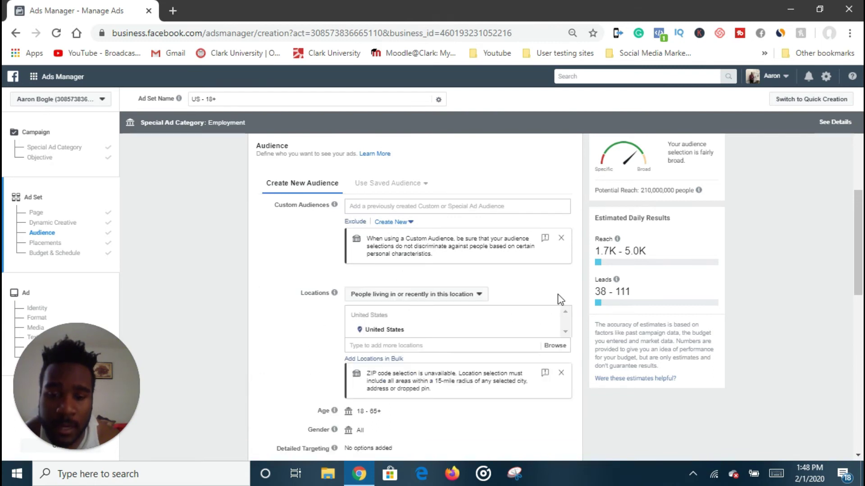
scroll(465, 343, "down", 1)
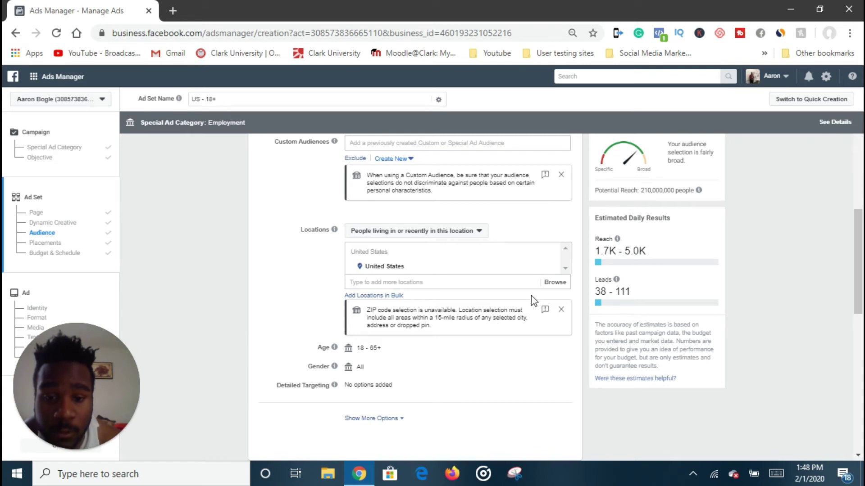
left_click(514, 281)
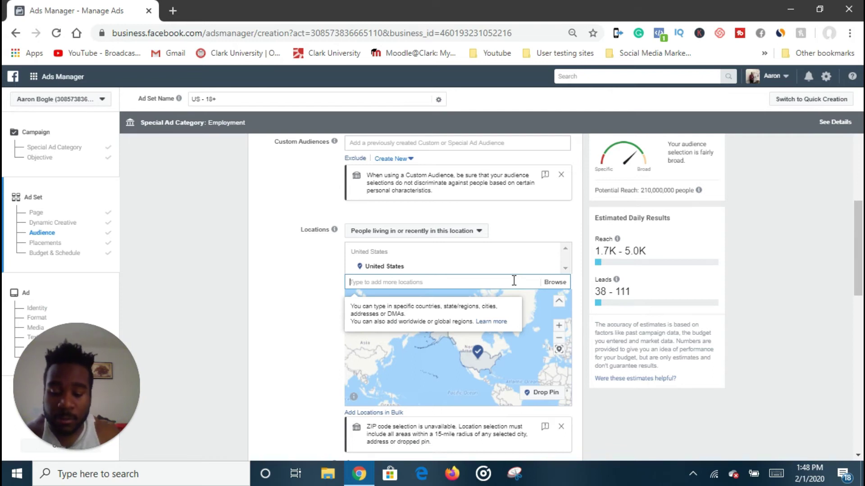
type("bs")
key("BackSpace")
type("oston mass")
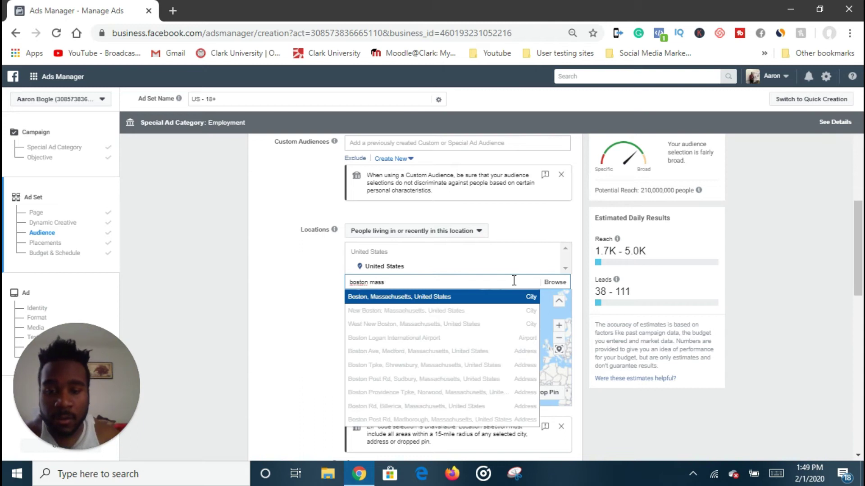
left_click(483, 298)
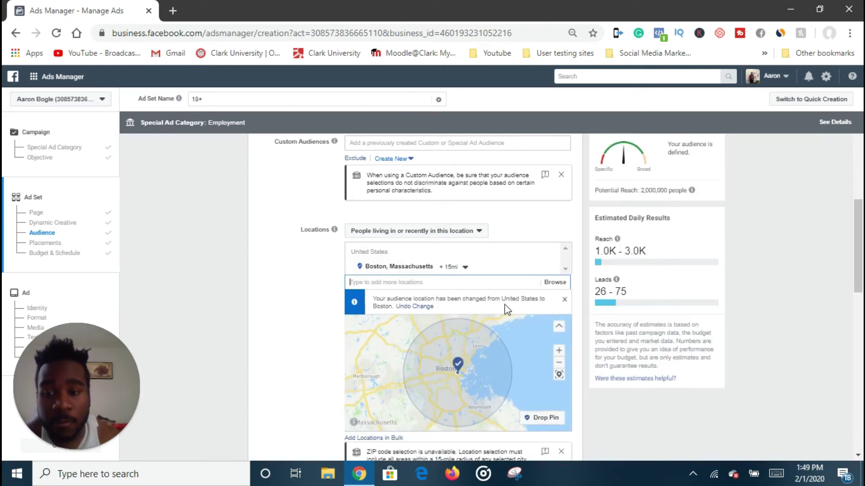
Examine the bulk location entry for a saved locations list using the Cities location type, and close it without adding any
scroll(503, 302, "down", 1)
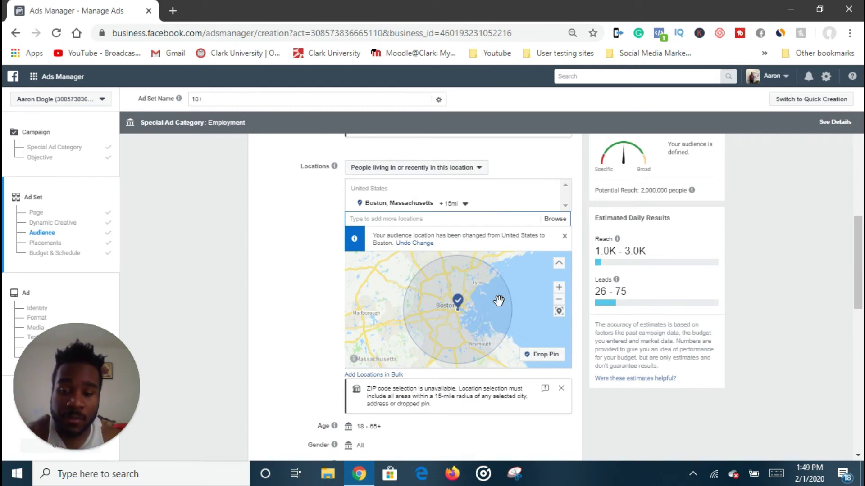
left_click(553, 219)
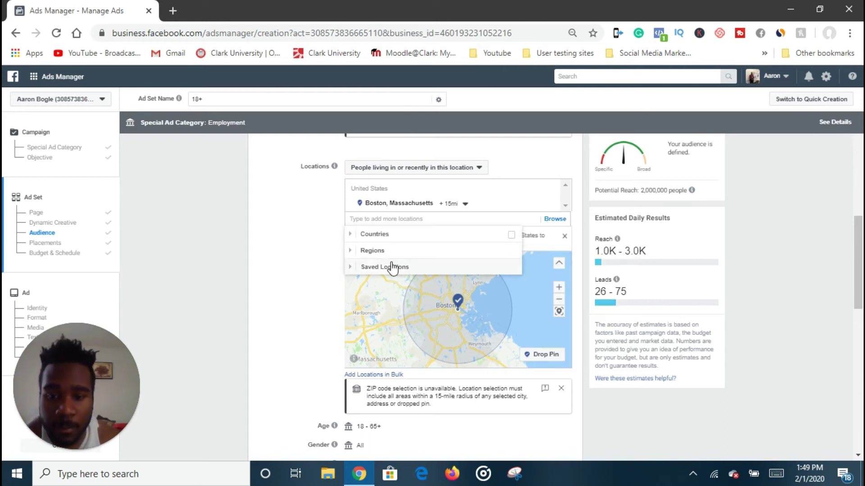
left_click(351, 268)
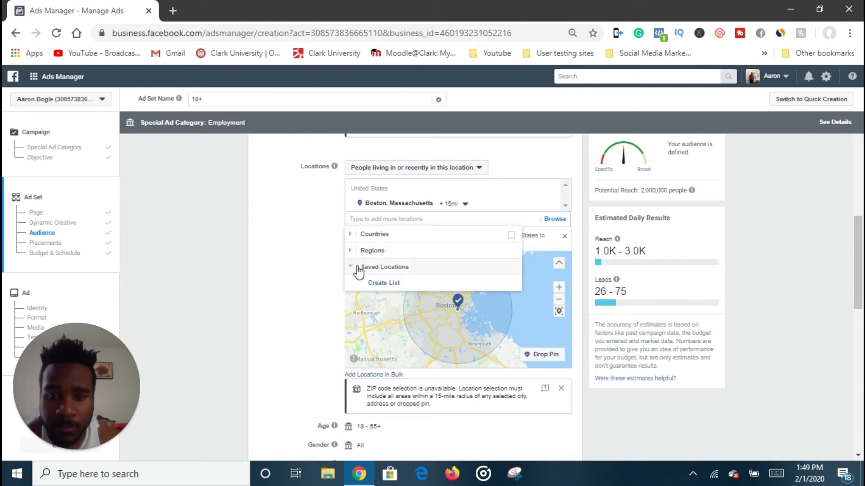
left_click(383, 284)
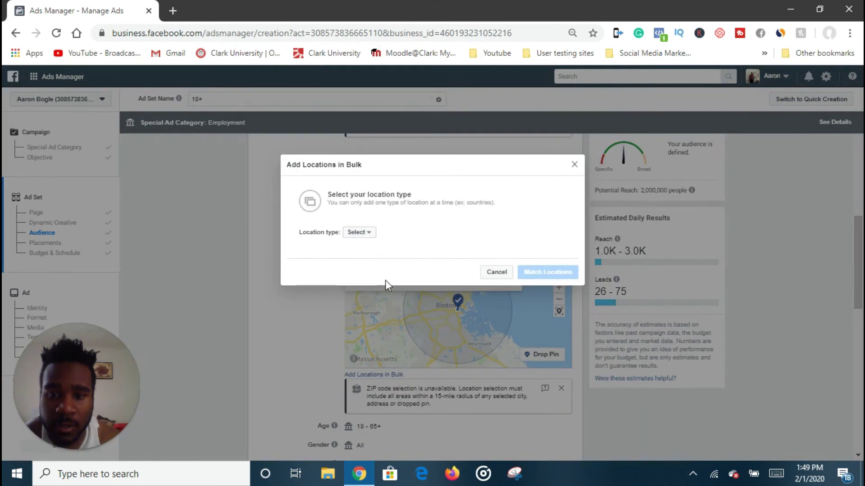
left_click(367, 237)
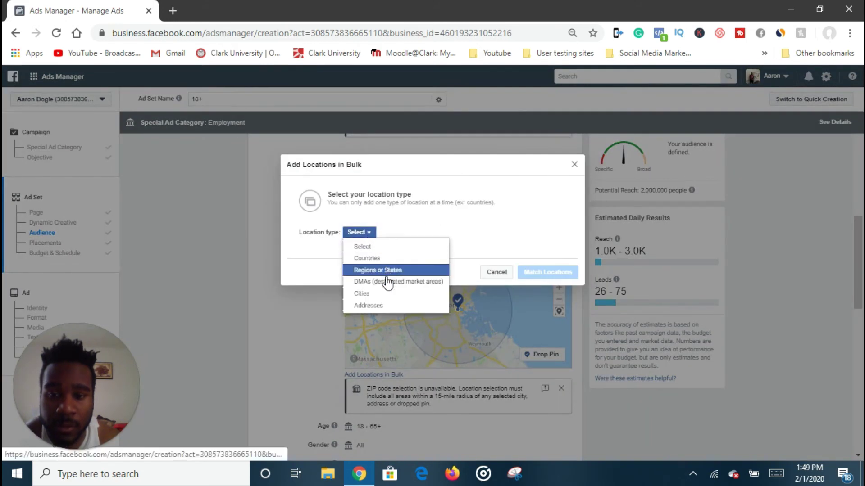
left_click(383, 295)
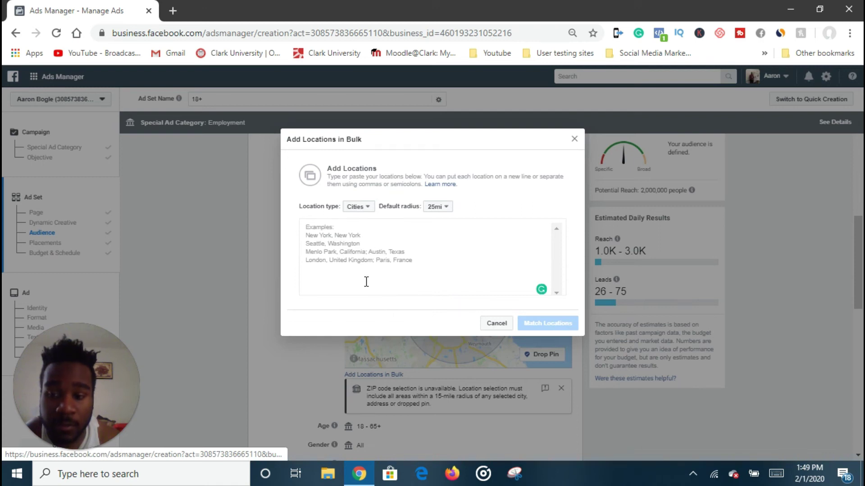
left_click(573, 140)
Open the audience's Detailed Targeting for editing and browse the targeting categories available for employment ads
scroll(360, 288, "down", 1)
scroll(302, 296, "down", 3)
scroll(302, 296, "down", 1)
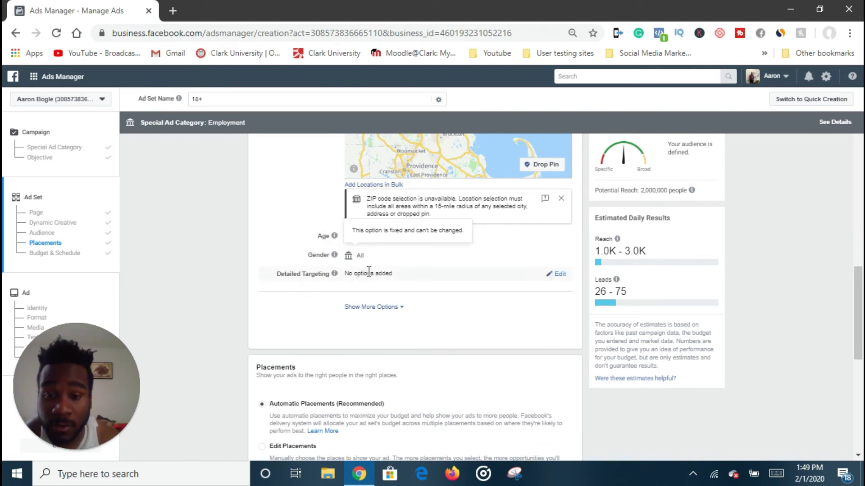
left_click(558, 274)
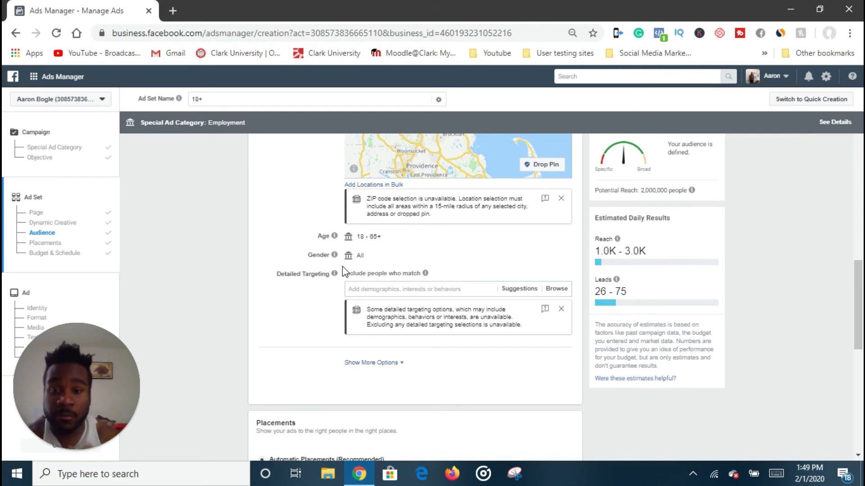
left_click(458, 289)
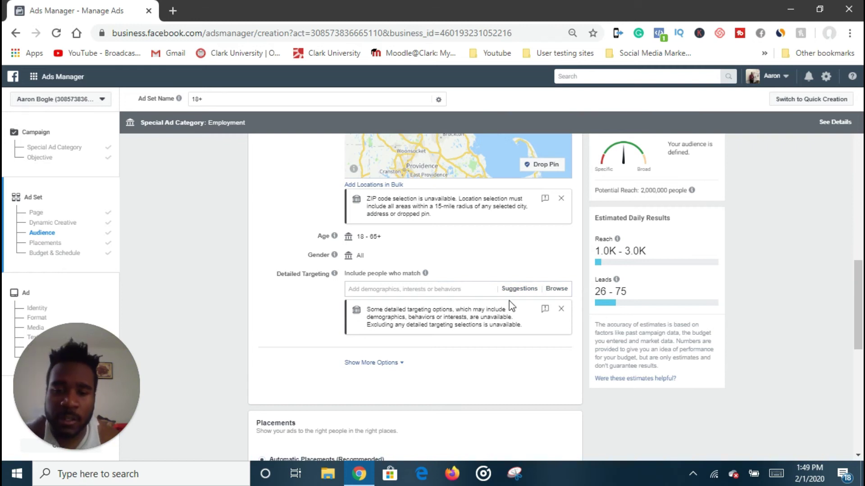
left_click(556, 289)
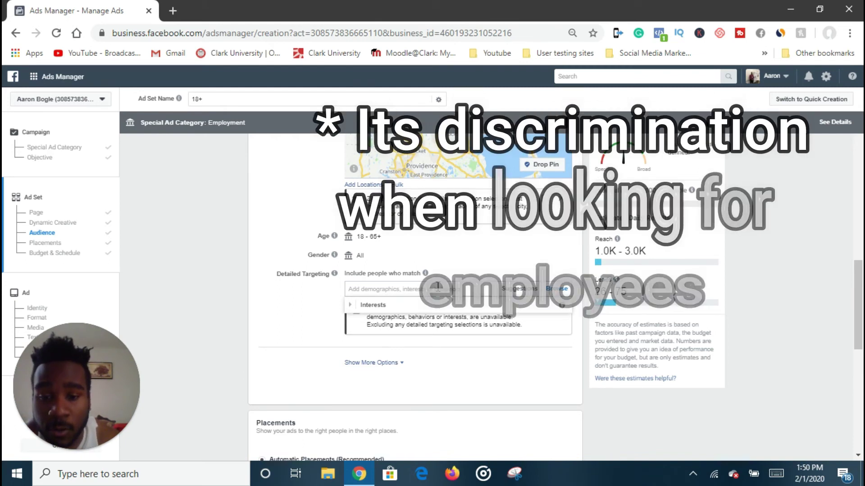
Browse the Interests category in Detailed Targeting and include people with the Bookkeeping interest in the audience
left_click(519, 288)
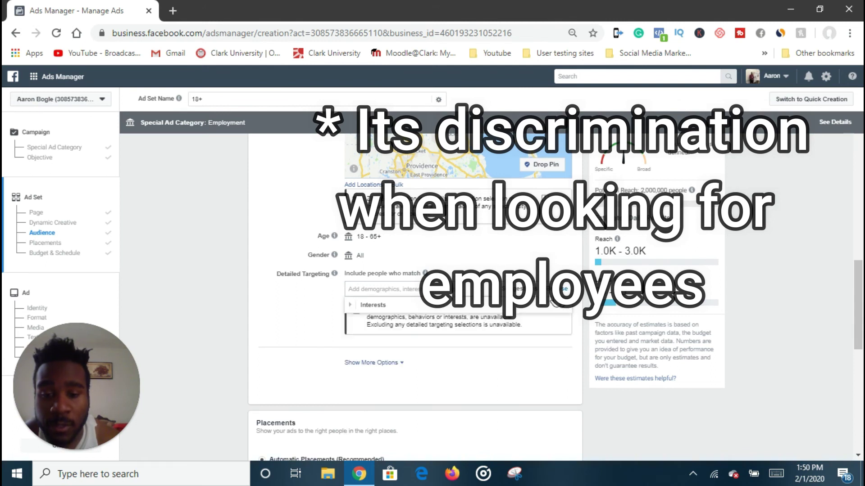
left_click(353, 305)
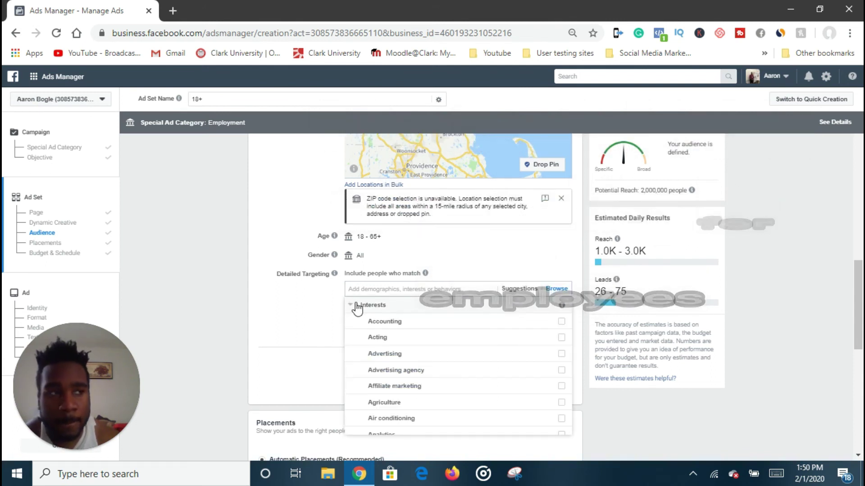
left_click(284, 331)
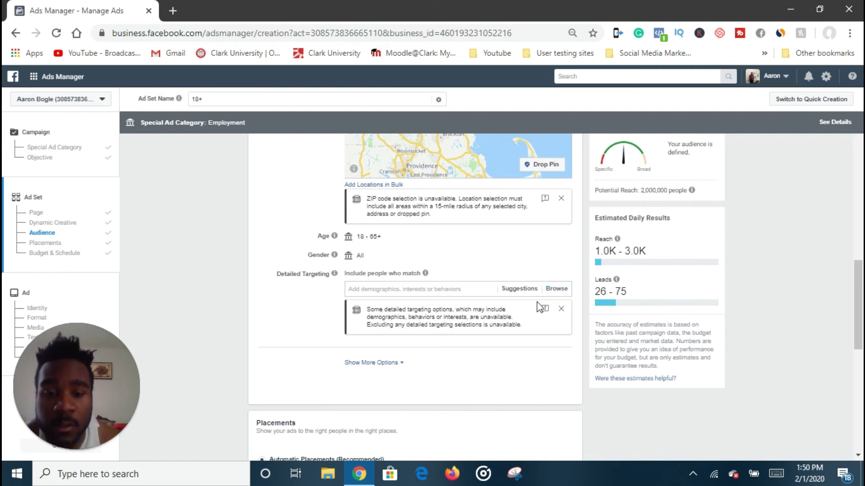
left_click(558, 289)
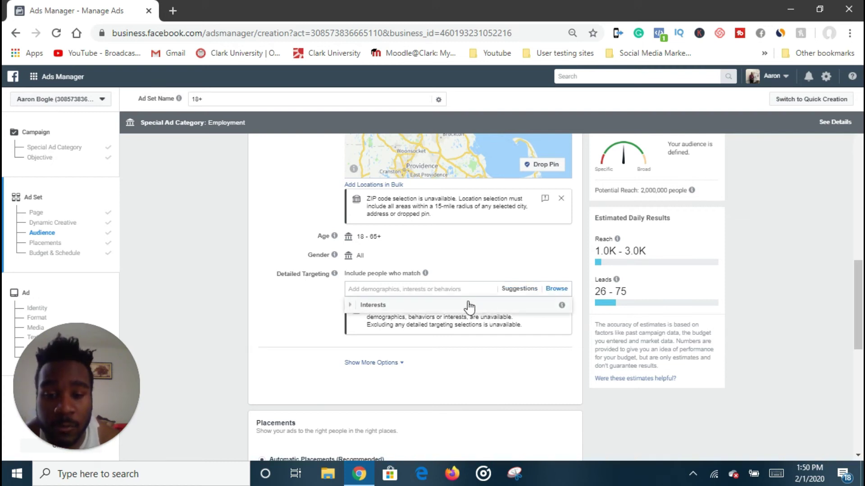
left_click(468, 306)
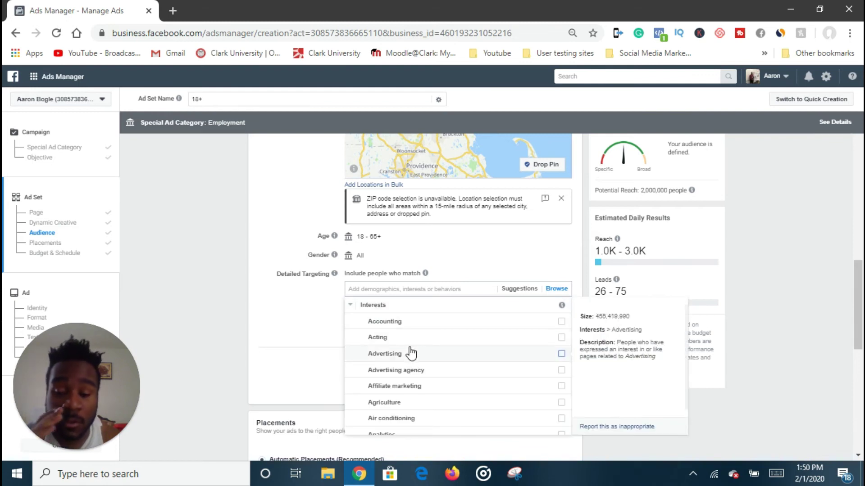
scroll(421, 355, "down", 2)
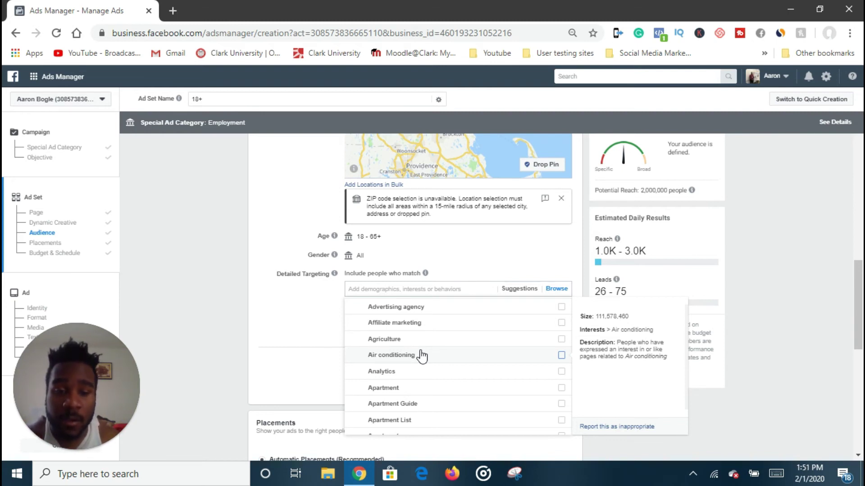
scroll(421, 355, "down", 8)
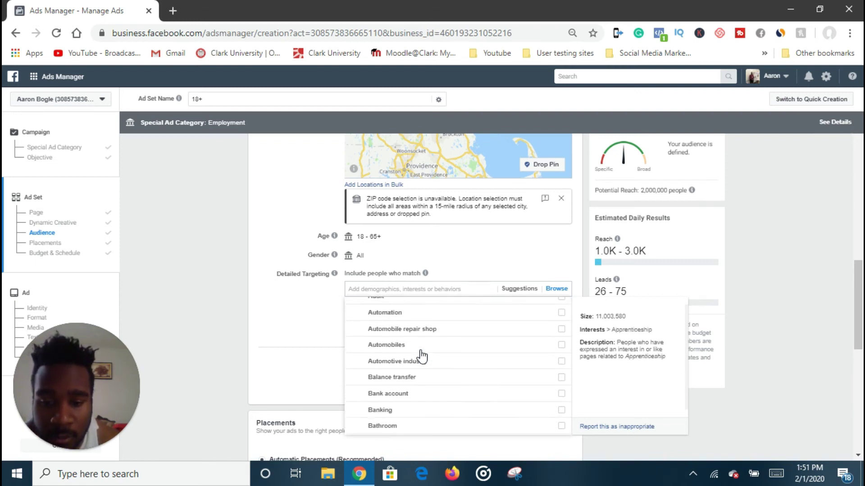
scroll(421, 356, "down", 4)
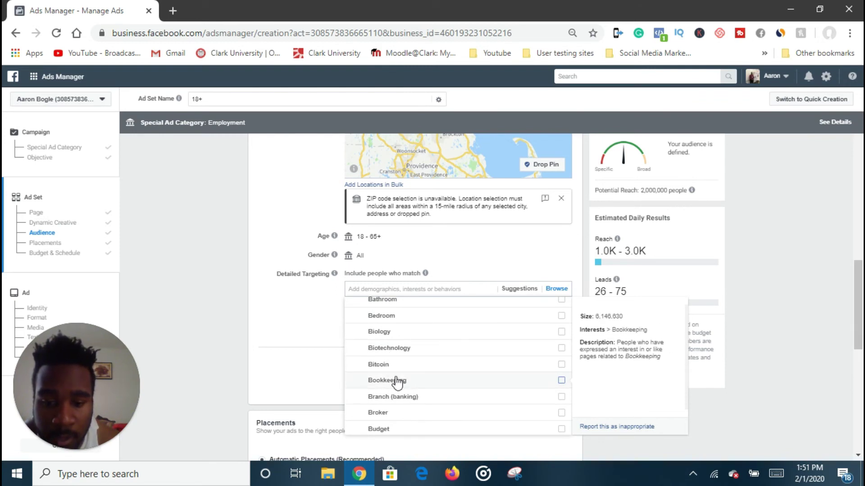
left_click(411, 384)
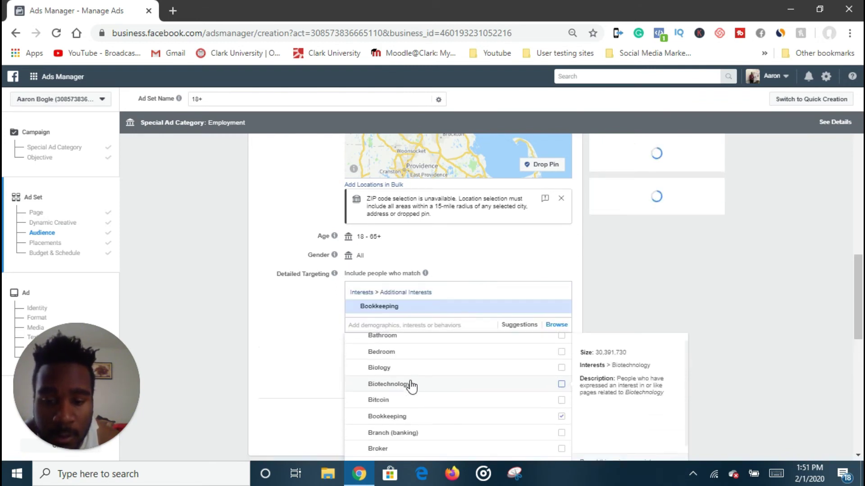
Examine the interests listed after Bookkeeping, through to the employment-related ones, and close the list without adding any
scroll(437, 397, "down", 2)
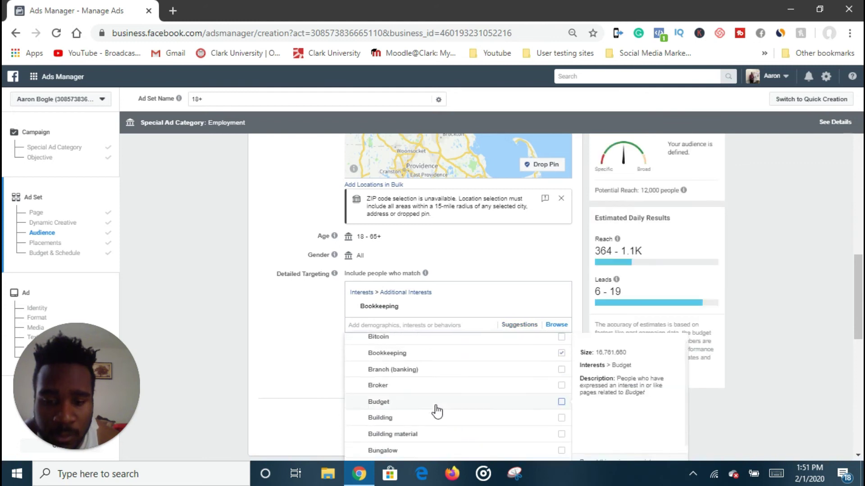
scroll(405, 412, "down", 1)
scroll(405, 412, "down", 1)
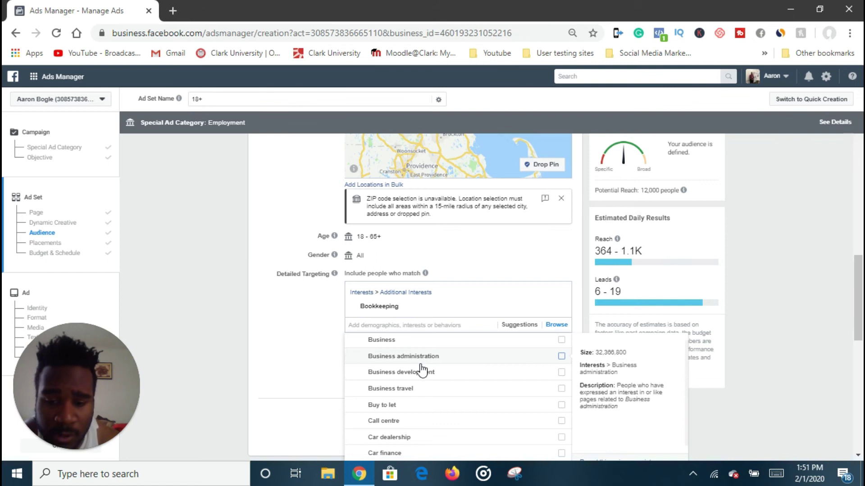
scroll(430, 397, "down", 3)
scroll(285, 365, "down", 3)
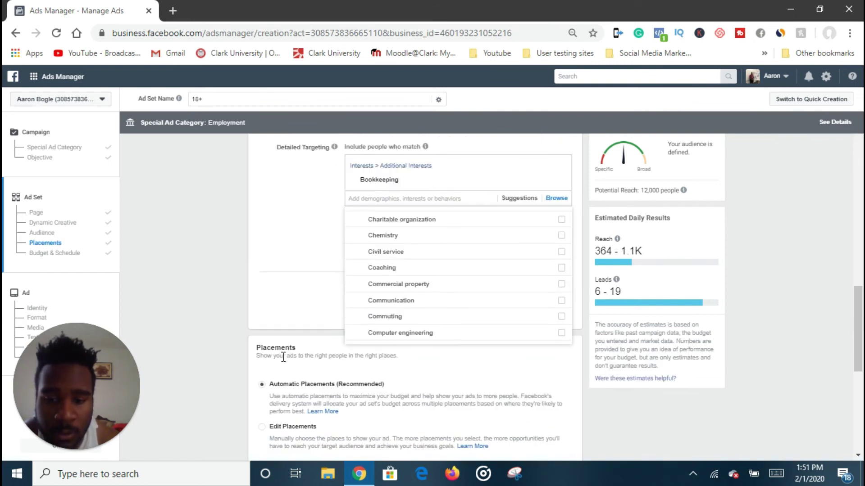
scroll(378, 298, "down", 4)
scroll(377, 297, "down", 8)
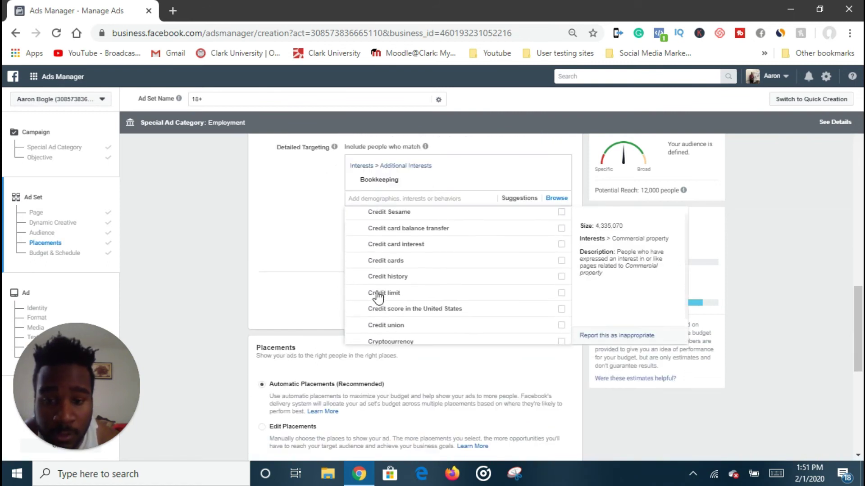
scroll(377, 298, "down", 10)
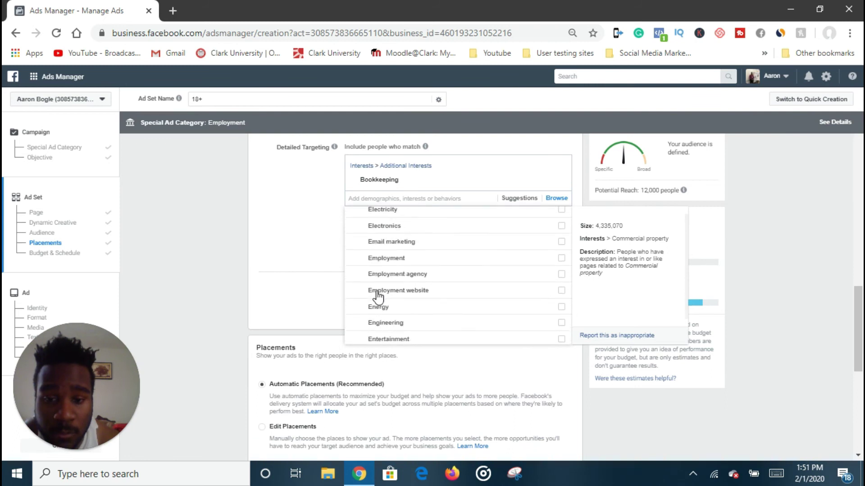
left_click(314, 232)
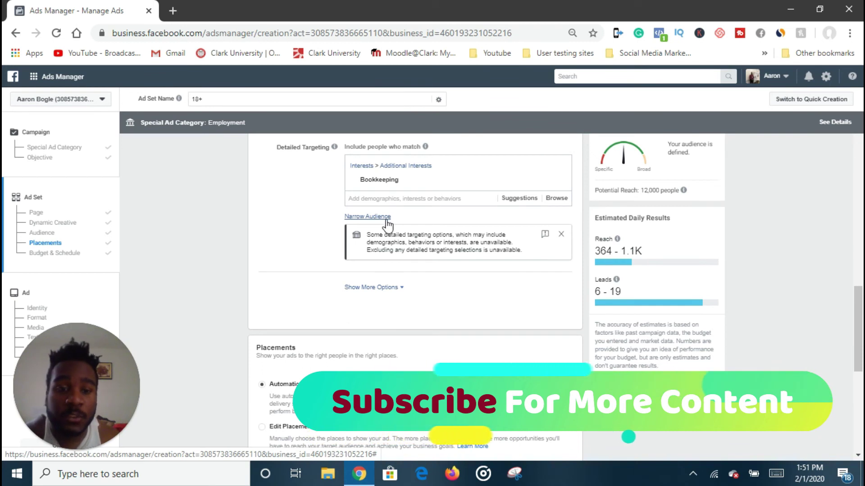
scroll(405, 276, "up", 1)
scroll(403, 271, "up", 1)
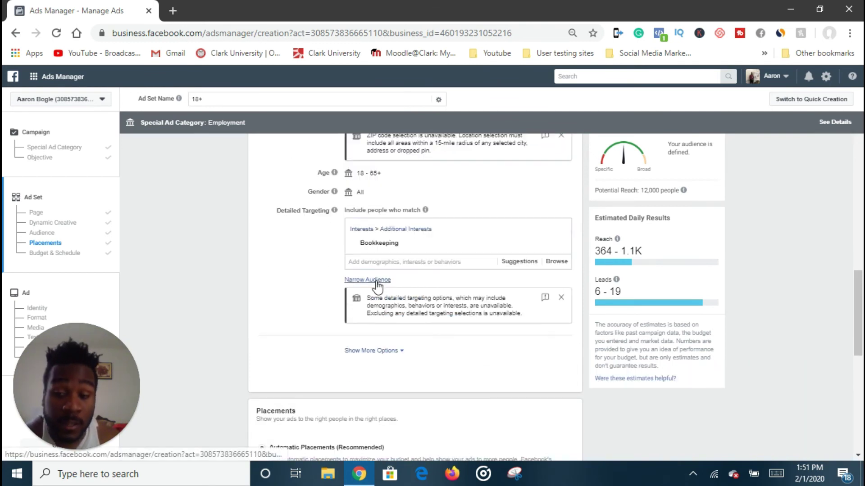
left_click(377, 281)
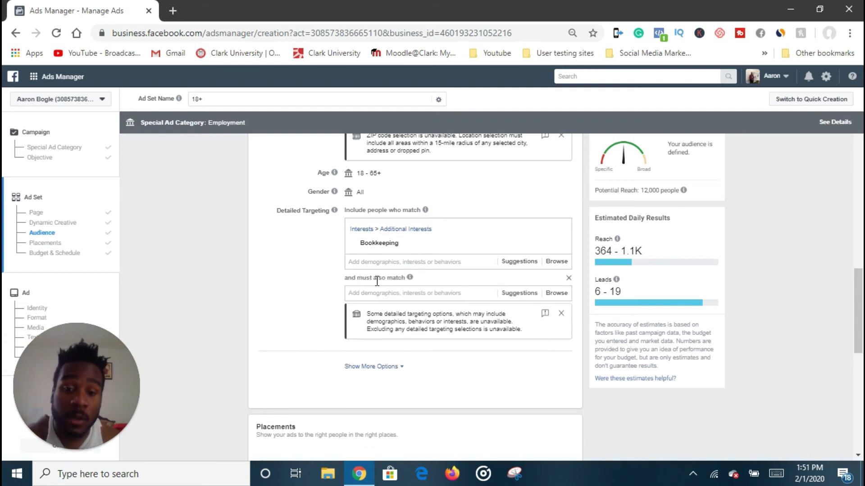
left_click(370, 293)
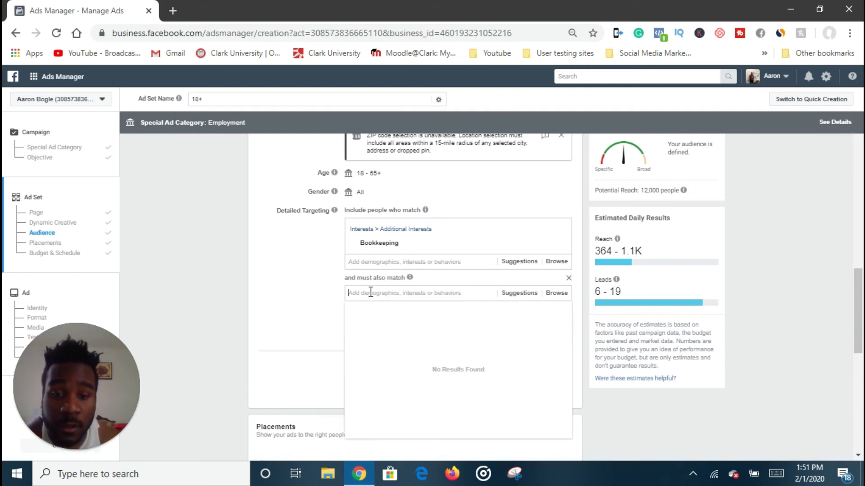
left_click(309, 272)
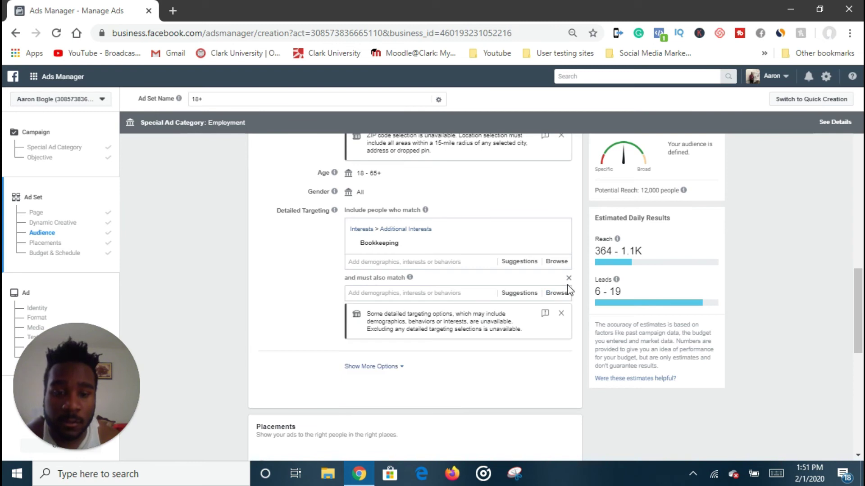
left_click(568, 278)
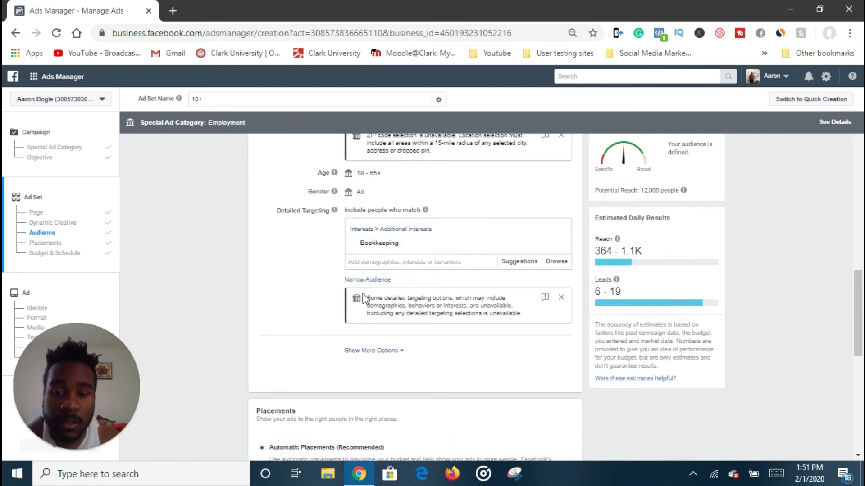
Narrow the audience with an additional must-also-match condition in Detailed Targeting and open its interest entry
left_click(367, 280)
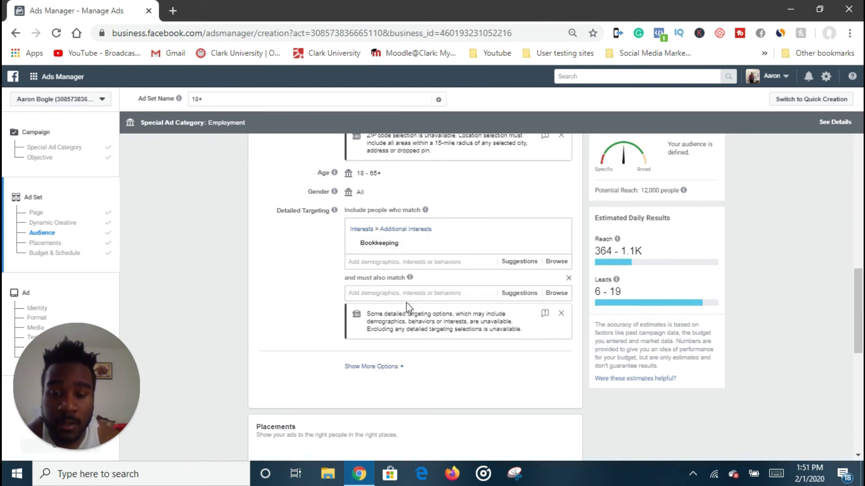
left_click(417, 293)
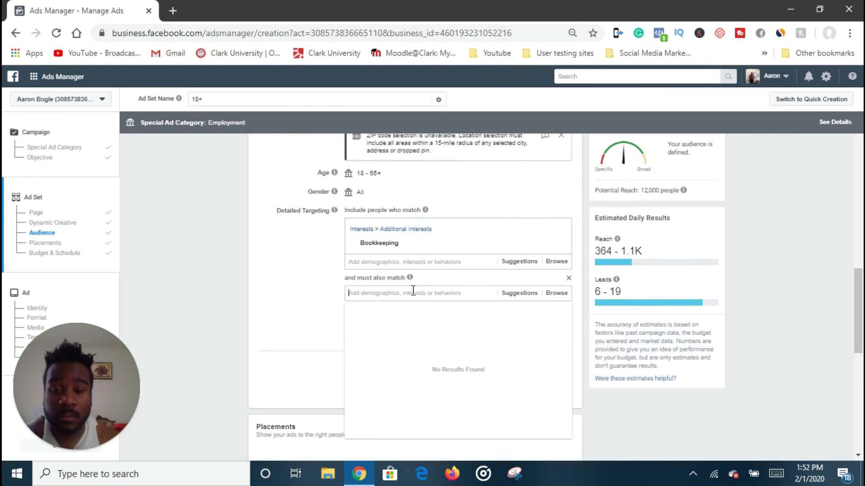
mouse_move(409, 278)
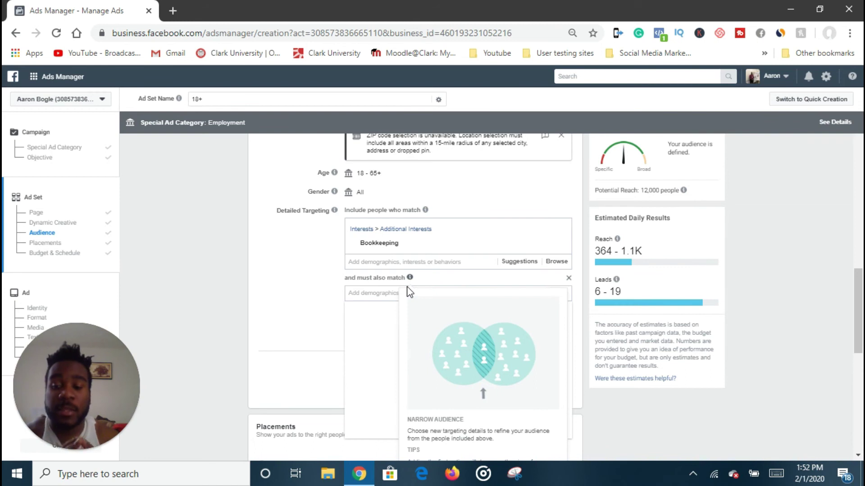
type("empl")
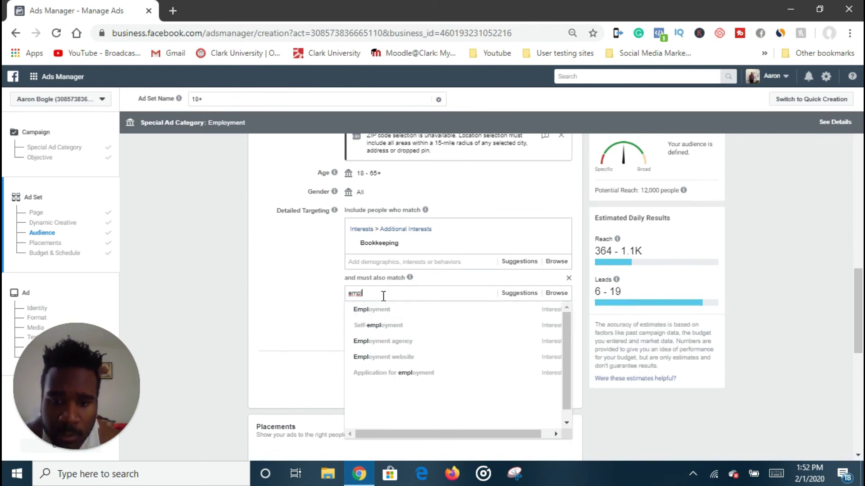
key("BackSpace")
key("BackSpace")
key("BackSpace")
key("BackSpace")
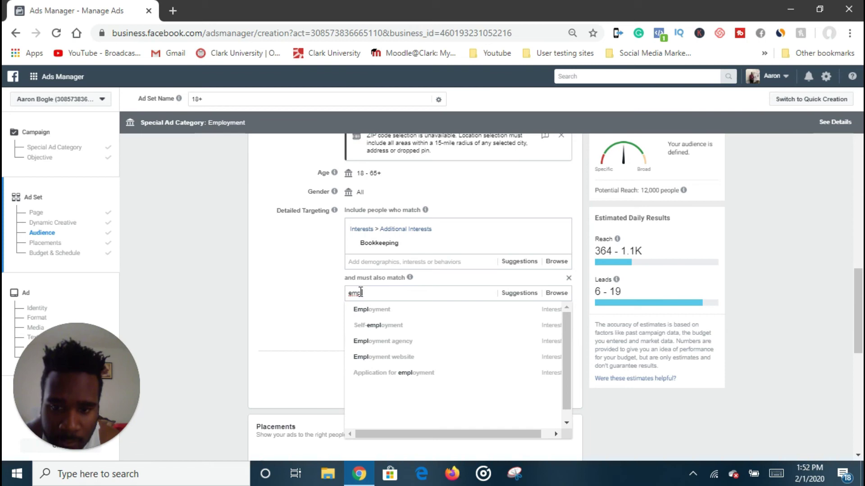
Search for "job" in the must-also-match condition and add the Job hunting interest plus the suggested Job interview interest
type("job")
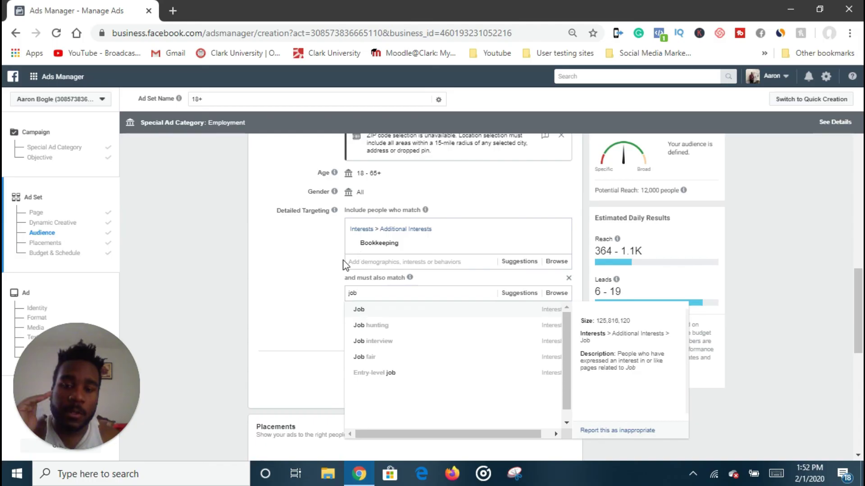
left_click(371, 325)
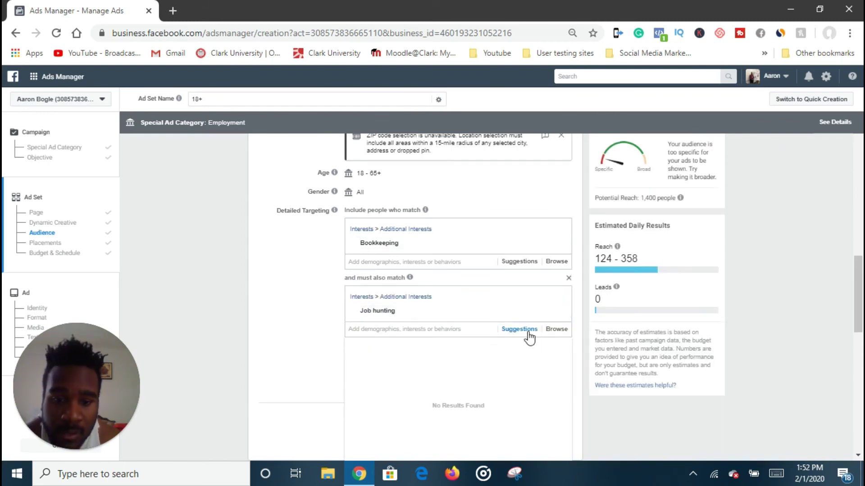
left_click(517, 330)
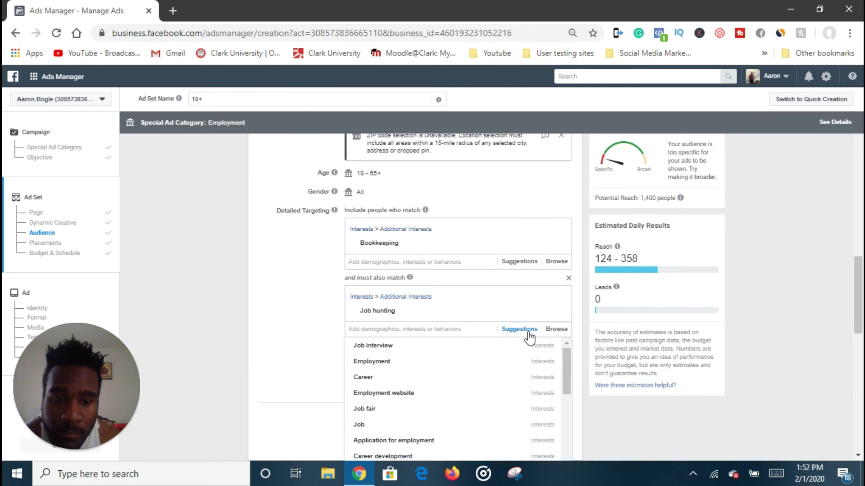
left_click(380, 349)
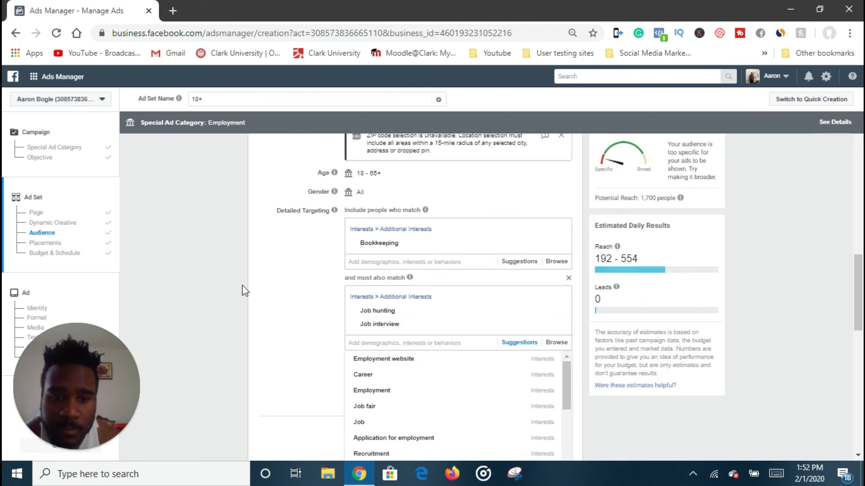
scroll(297, 306, "up", 1)
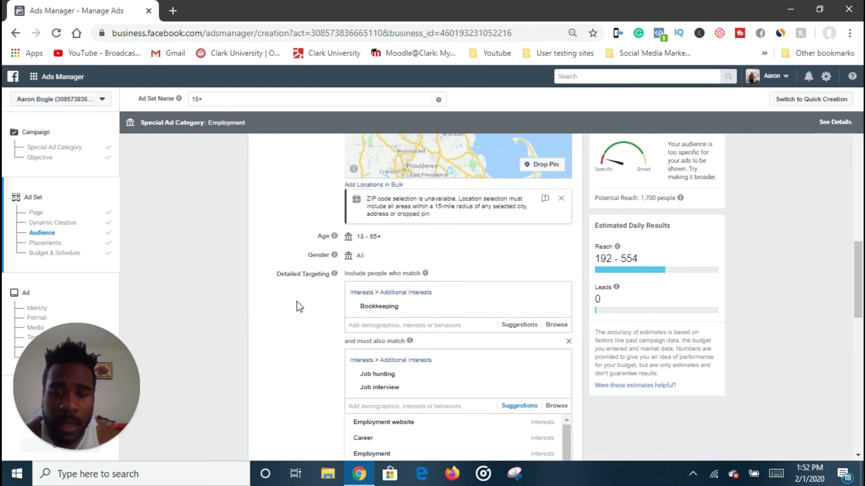
scroll(315, 317, "down", 1)
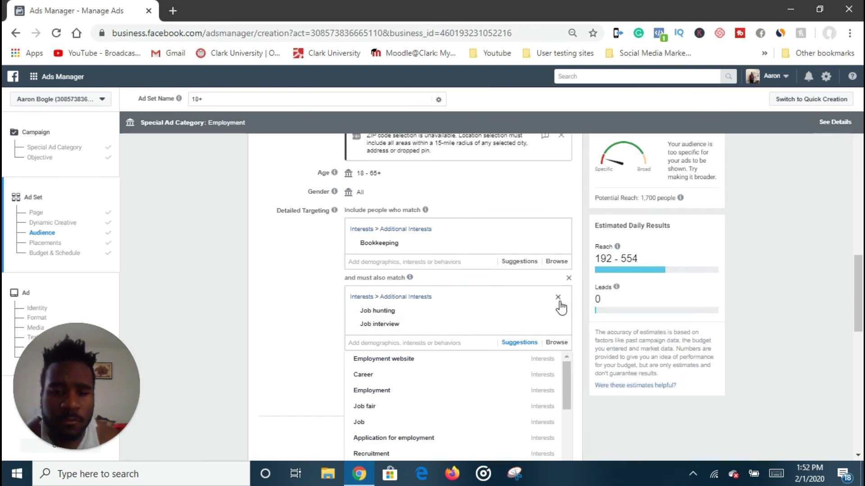
mouse_move(557, 315)
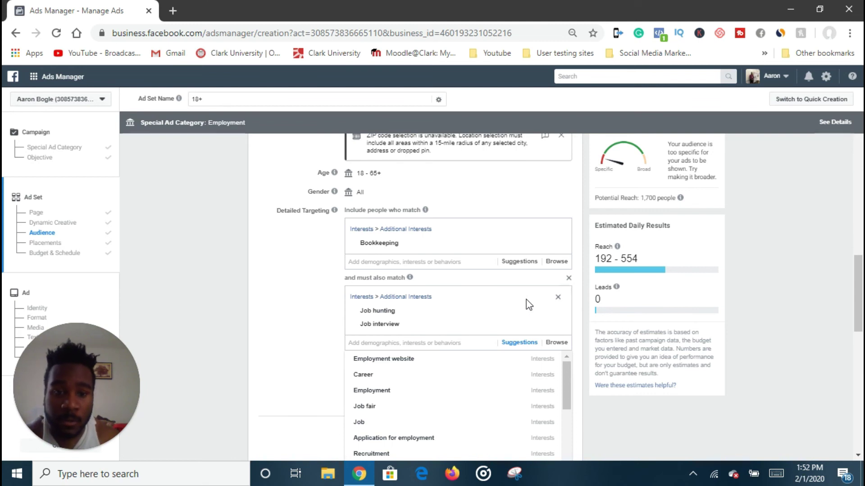
Add the suggested Accounting interest alongside Bookkeeping in the included interests and look through the remaining suggestions
left_click(557, 261)
left_click(528, 264)
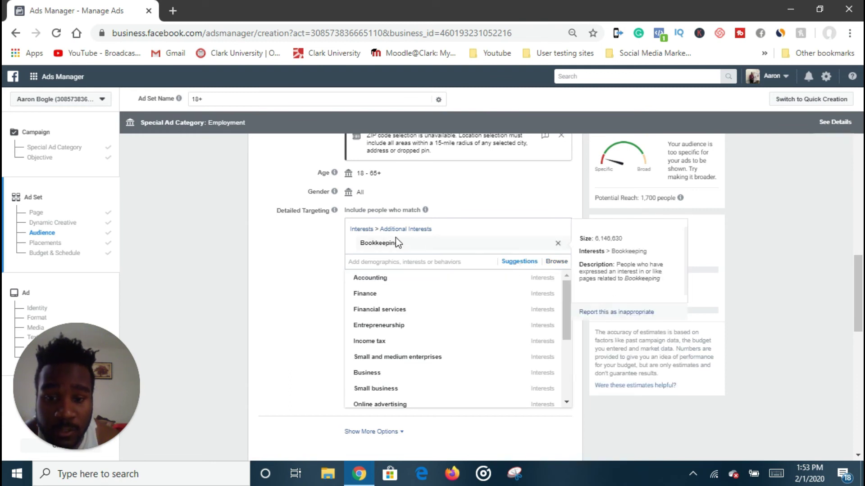
left_click(390, 285)
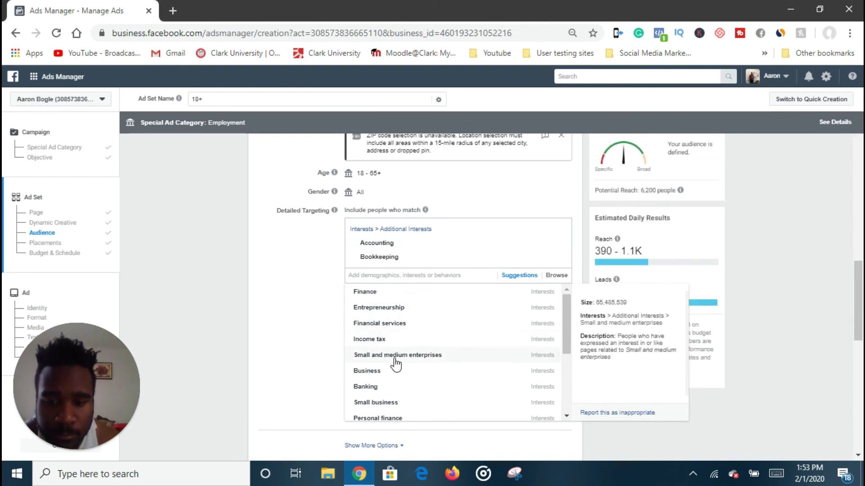
scroll(400, 336, "down", 1)
scroll(405, 340, "down", 2)
scroll(413, 342, "up", 3)
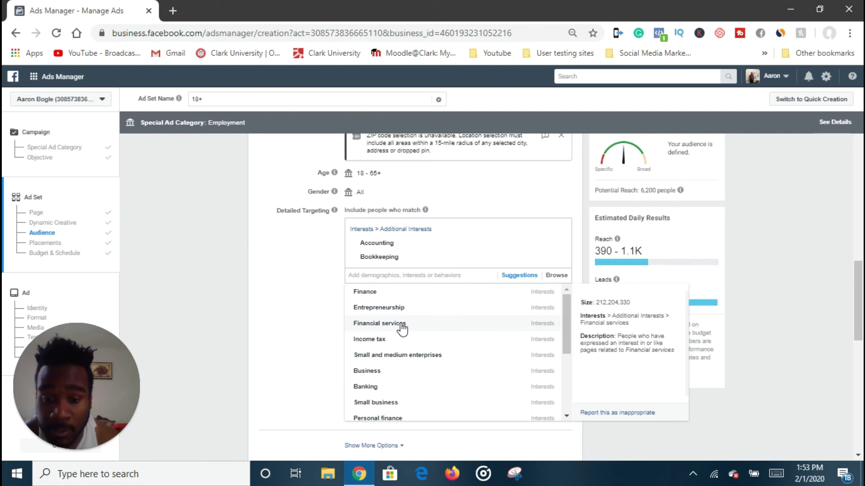
Add the suggested Financial services interest to the included interests alongside Accounting and Bookkeeping
left_click(402, 325)
left_click(320, 325)
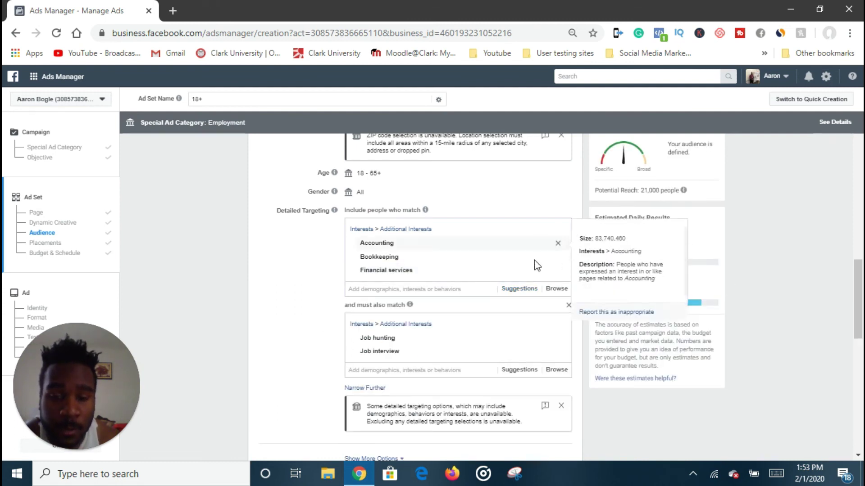
mouse_move(386, 274)
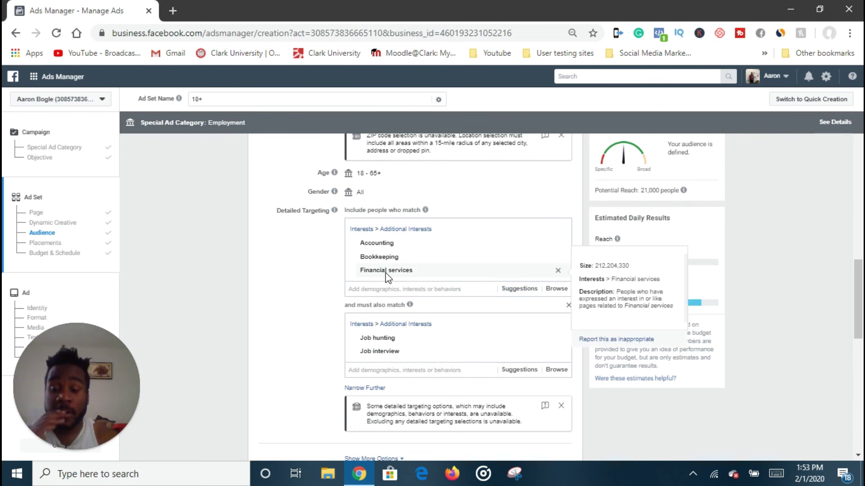
mouse_move(408, 261)
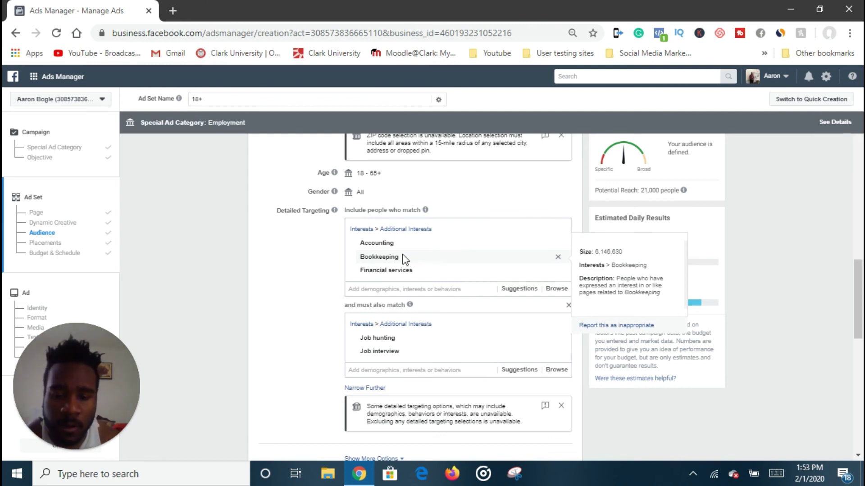
Try manual placements for the ad set, excluding the Stories, In-Stream and In-Article placements
scroll(315, 307, "down", 1)
scroll(316, 306, "down", 2)
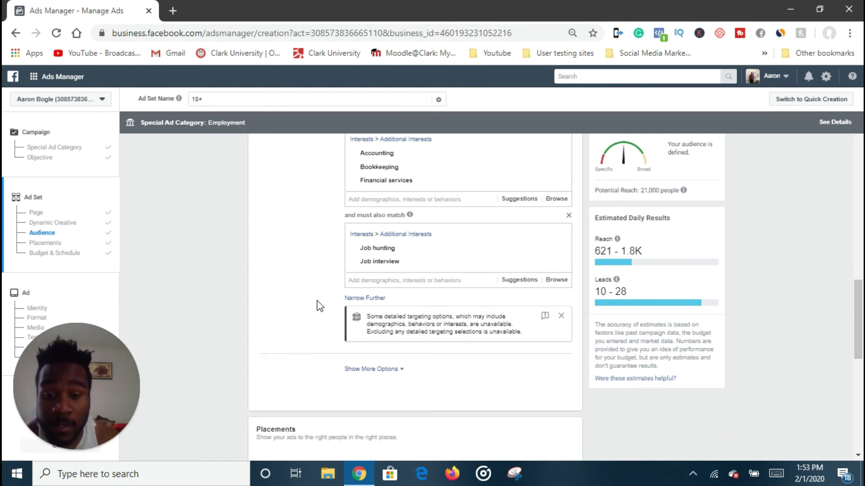
scroll(318, 301, "down", 3)
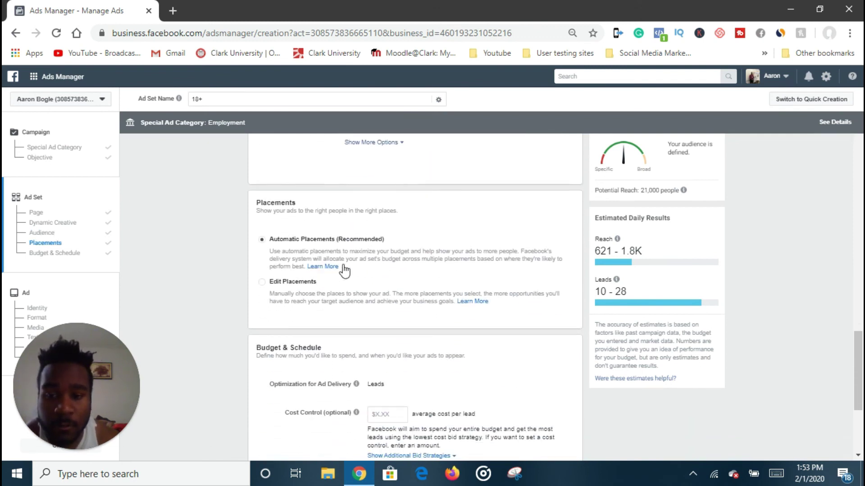
scroll(302, 266, "down", 1)
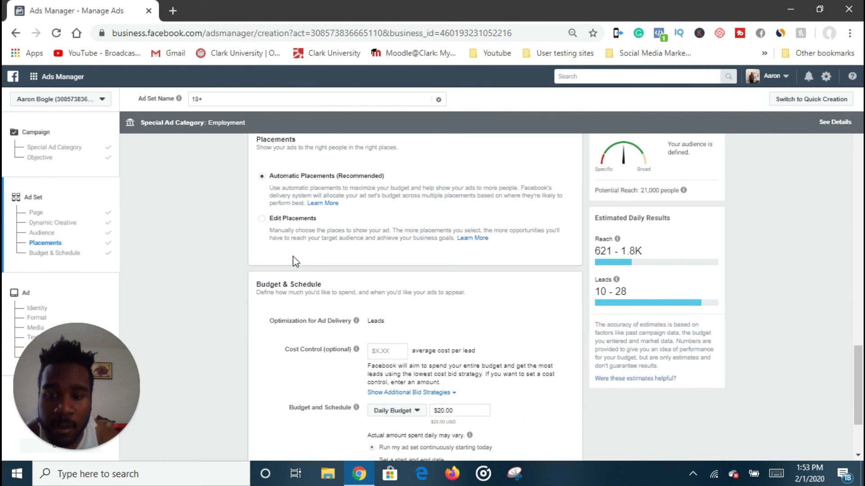
left_click(261, 219)
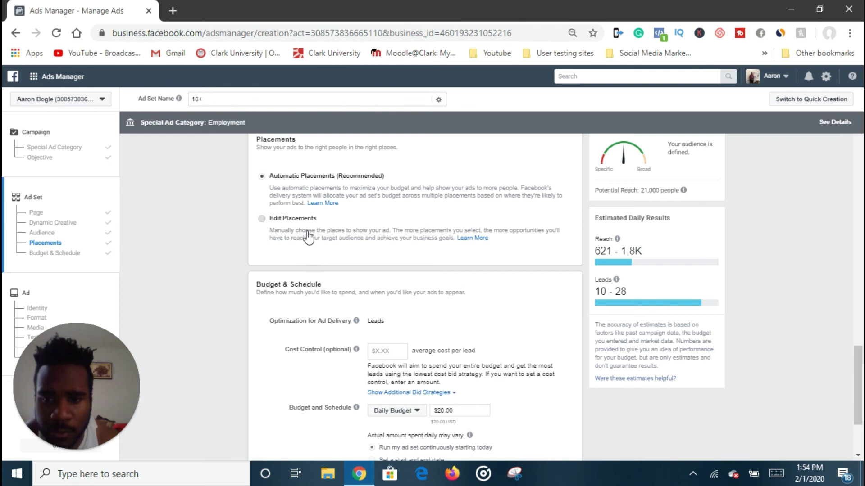
scroll(310, 254, "down", 3)
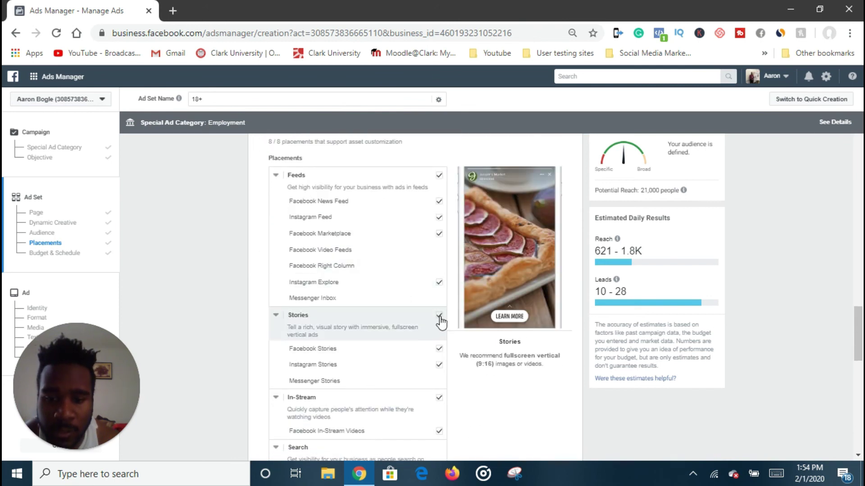
left_click(439, 315)
scroll(442, 351, "down", 1)
left_click(439, 344)
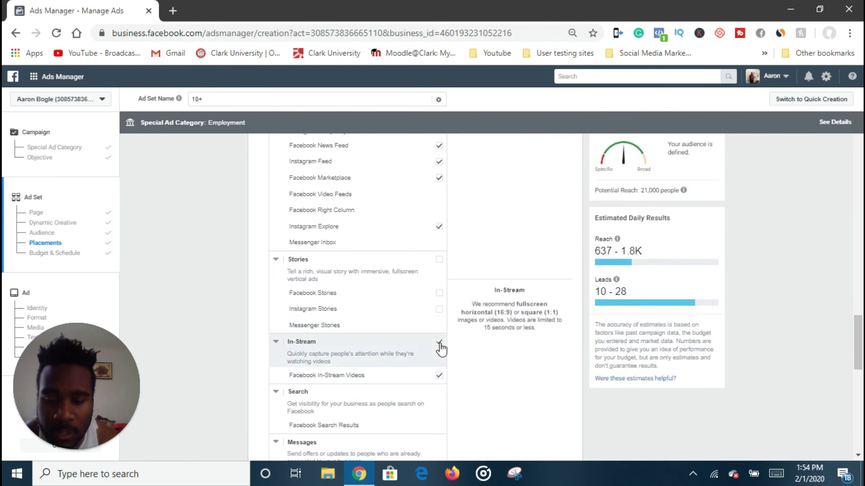
scroll(442, 349, "down", 1)
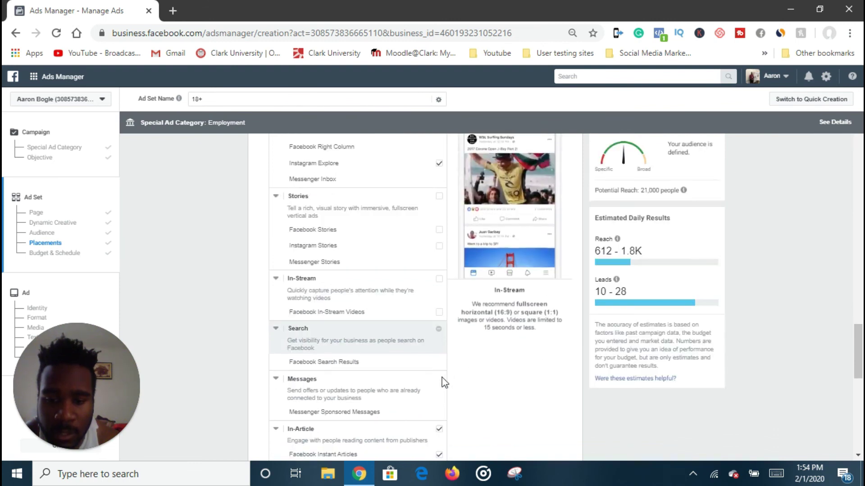
scroll(438, 390, "down", 1)
left_click(439, 367)
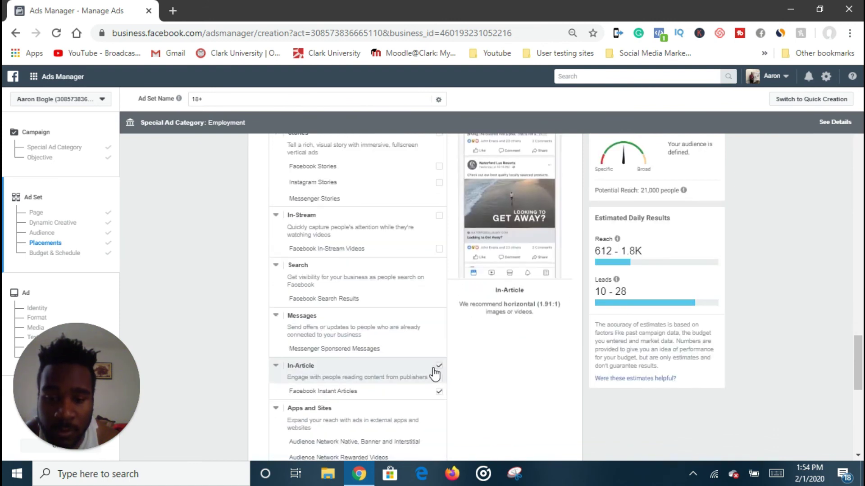
Switch the ad set back to Automatic Placements
scroll(296, 310, "up", 7)
scroll(298, 314, "up", 1)
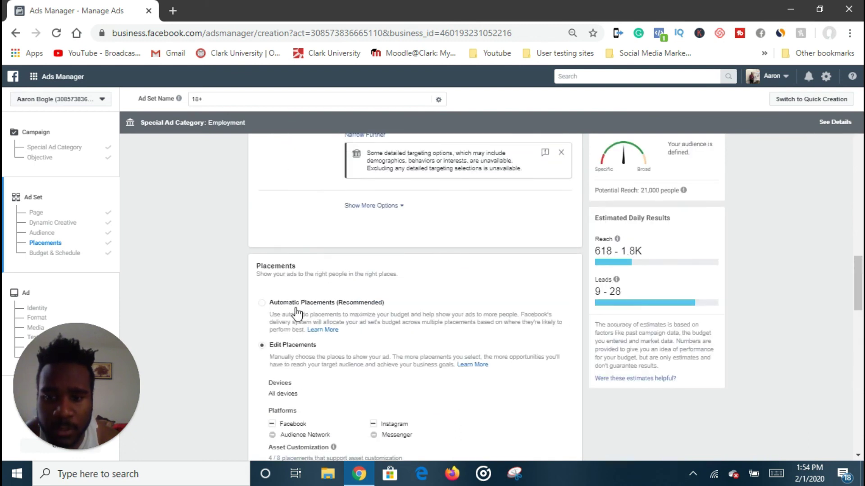
left_click(262, 305)
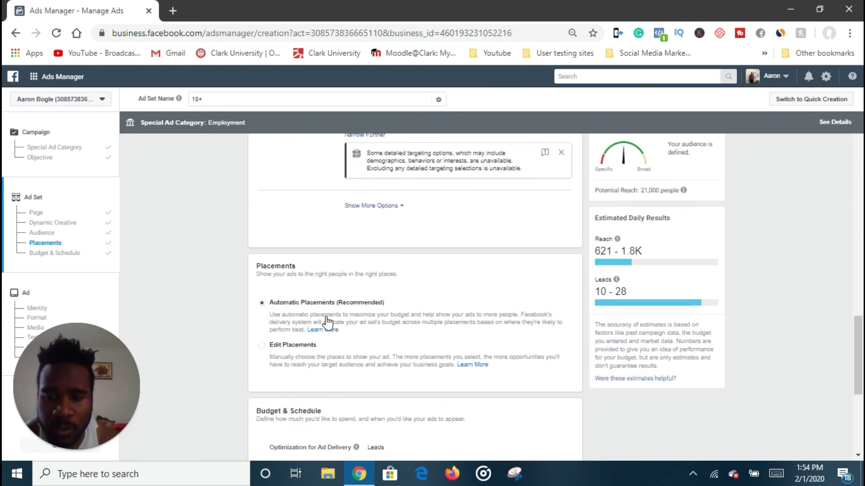
Set the ad set's daily budget to $10.00 and continue to the ad setup
scroll(333, 323, "down", 2)
scroll(342, 323, "down", 1)
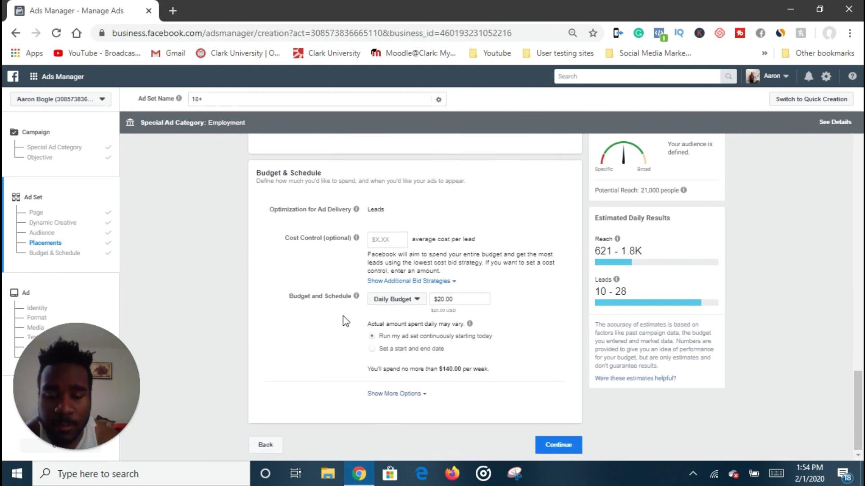
left_click(476, 303)
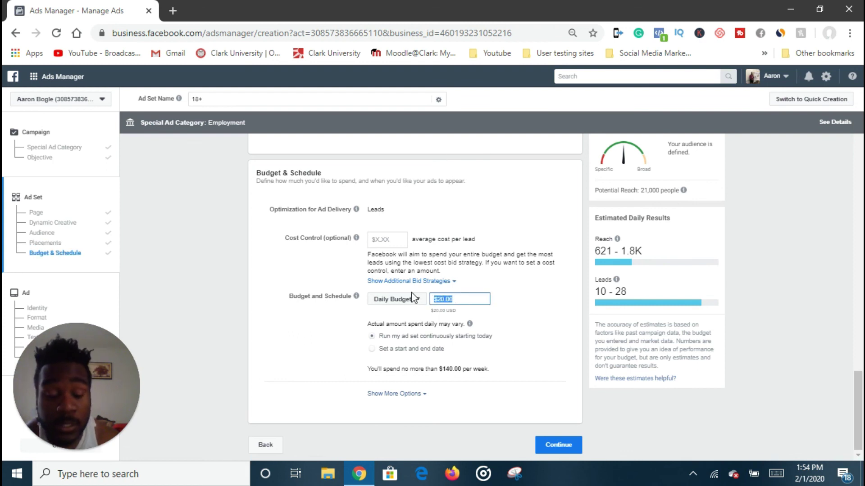
type("10")
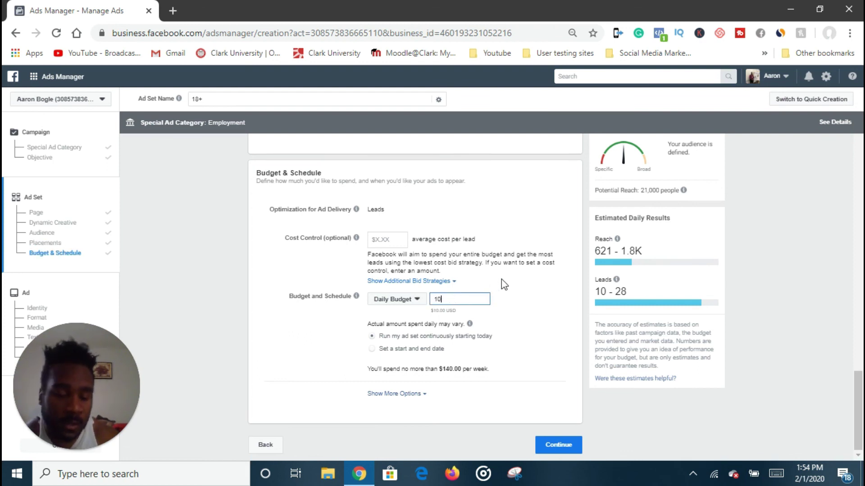
left_click(310, 348)
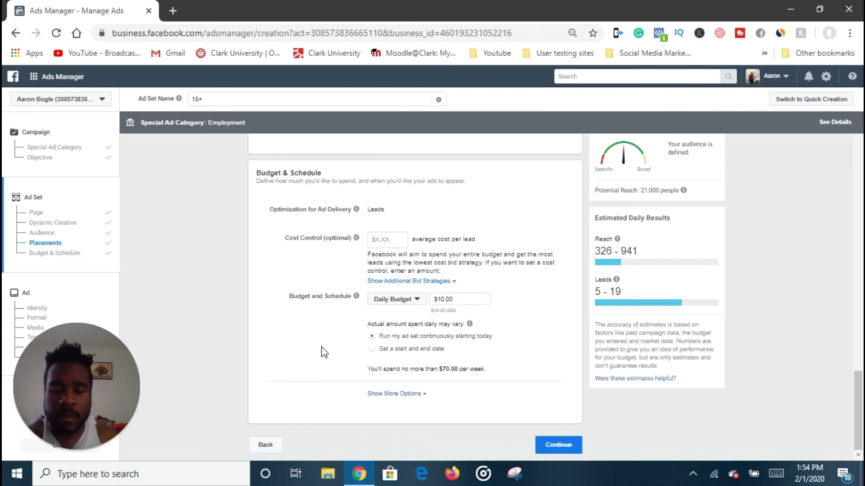
left_click(568, 446)
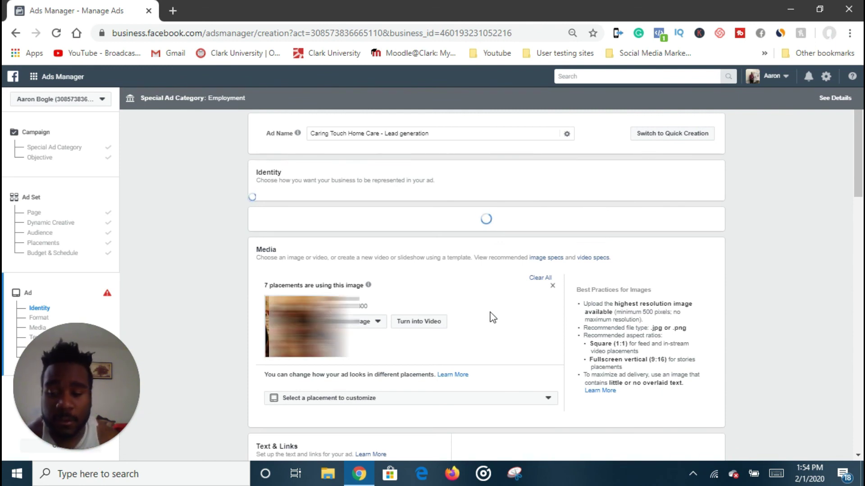
Examine the ad's format, media, text and link fields, call to action and the available instant forms
scroll(490, 317, "down", 3)
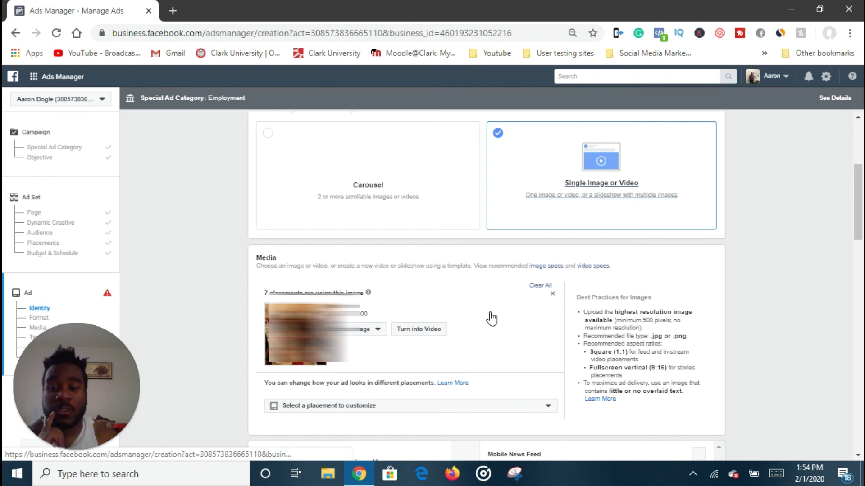
scroll(493, 318, "down", 1)
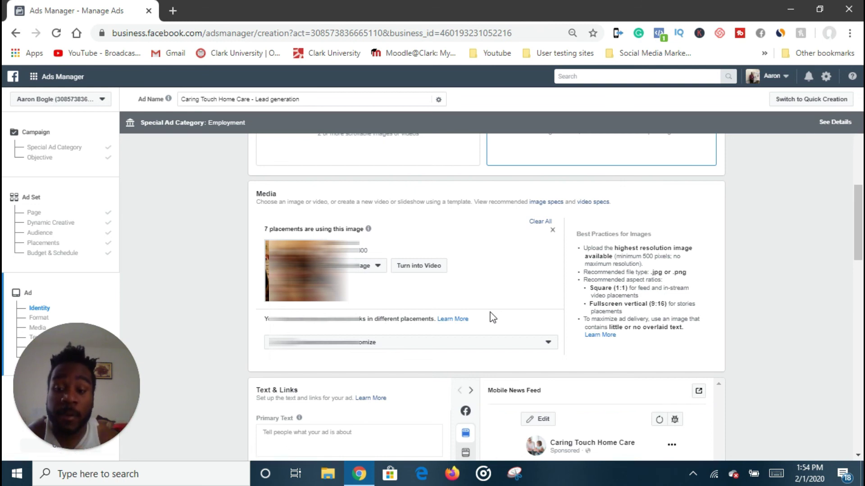
scroll(396, 315, "down", 3)
left_click(302, 306)
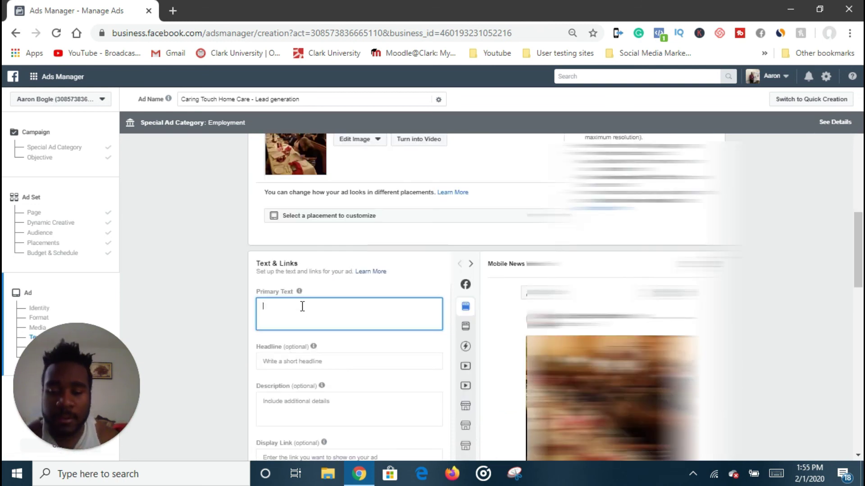
scroll(302, 306, "down", 6)
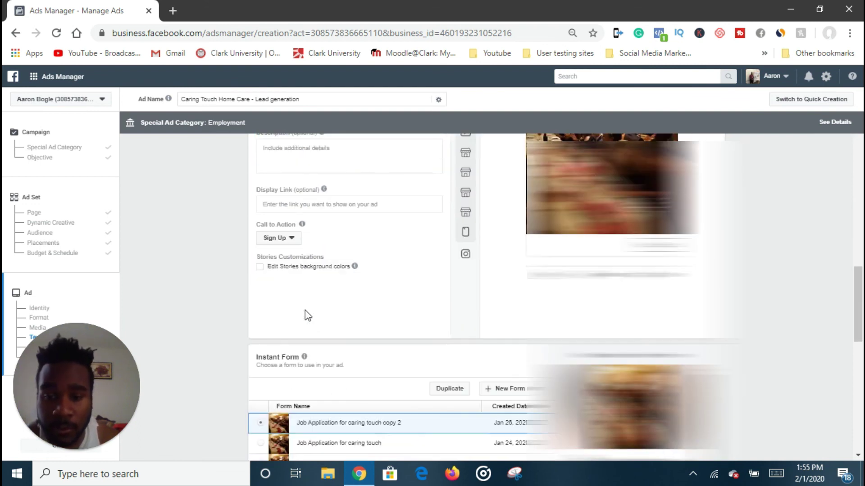
scroll(512, 387, "down", 5)
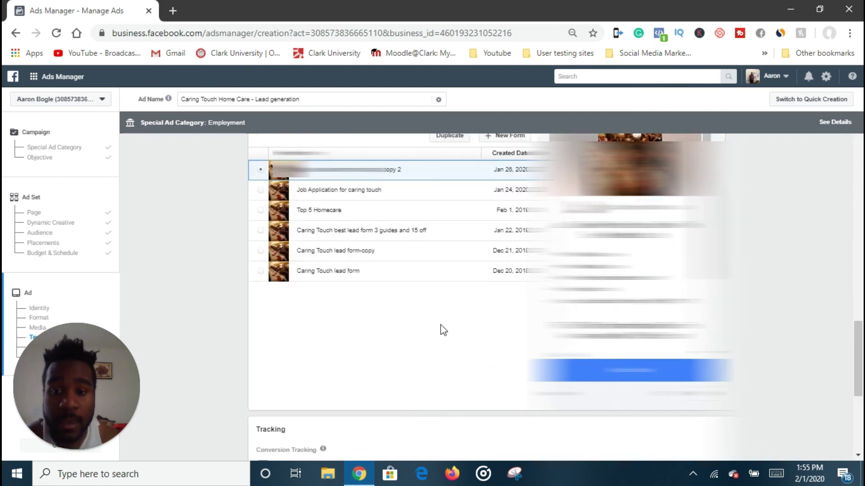
scroll(440, 331, "up", 2)
scroll(434, 347, "up", 5)
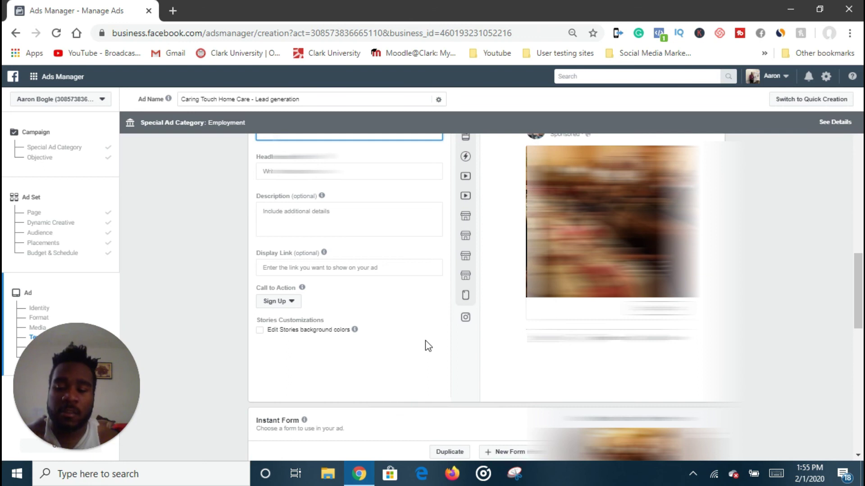
scroll(229, 332, "up", 4)
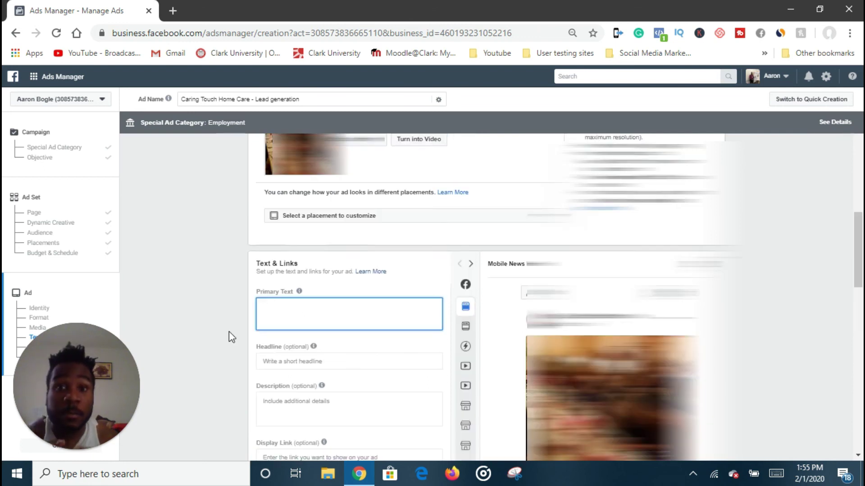